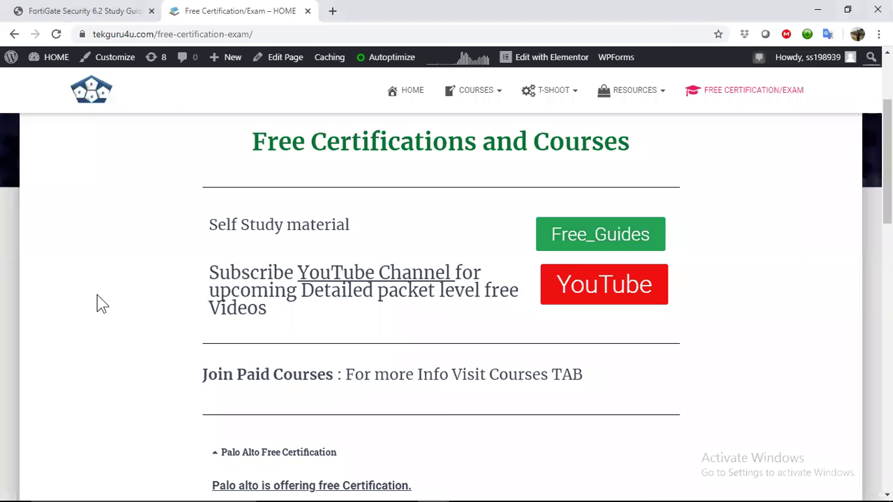
Scroll the Free Certification page to the Palo Alto section showing codes PANWOP50 and PANW50WEB.
{"action": "scroll", "coordinate": [97, 295], "scroll_direction": "up", "scroll_amount": 1}
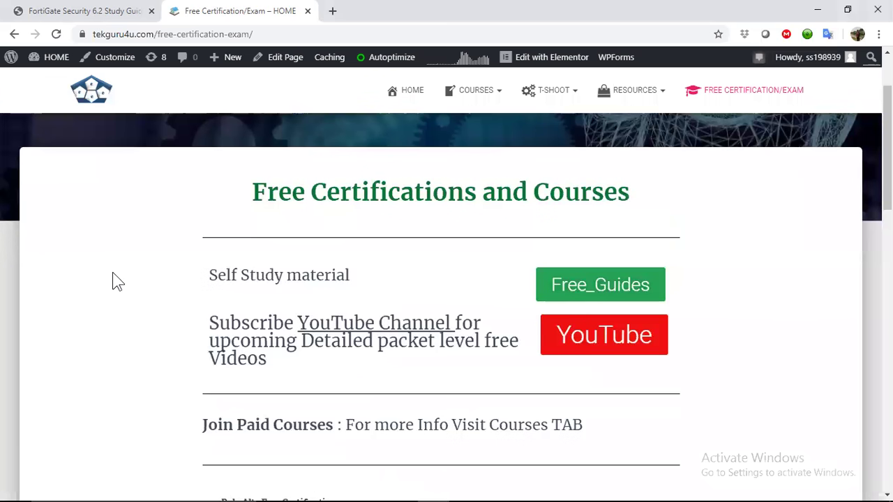
{"action": "scroll", "coordinate": [112, 273], "scroll_direction": "down", "scroll_amount": 5}
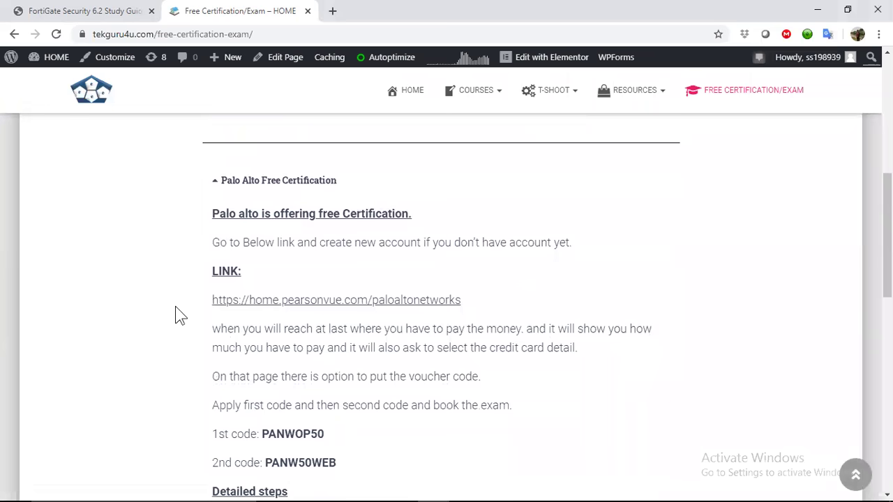
{"action": "scroll", "coordinate": [175, 310], "scroll_direction": "down", "scroll_amount": 2}
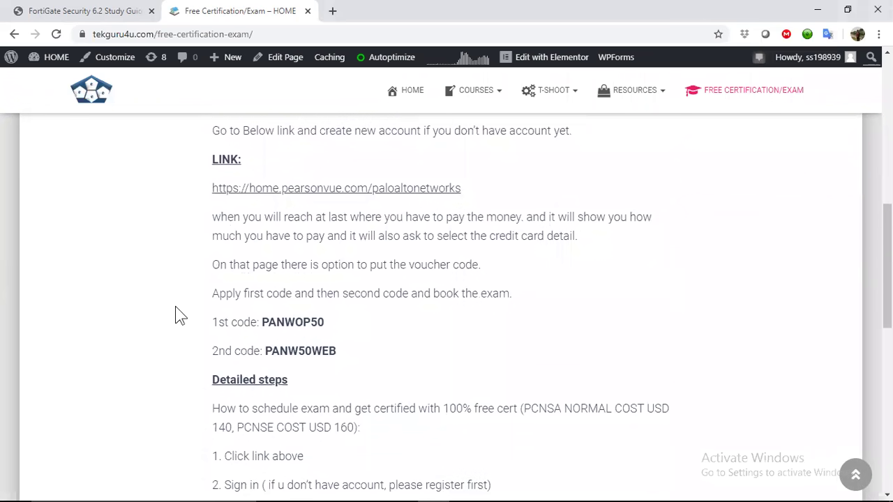
{"action": "scroll", "coordinate": [175, 310], "scroll_direction": "down", "scroll_amount": 1}
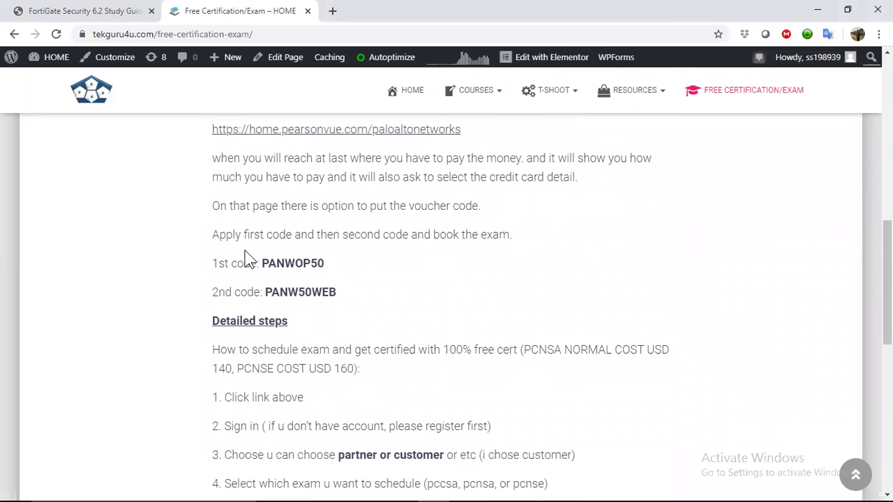
{"action": "scroll", "coordinate": [247, 260], "scroll_direction": "up", "scroll_amount": 2}
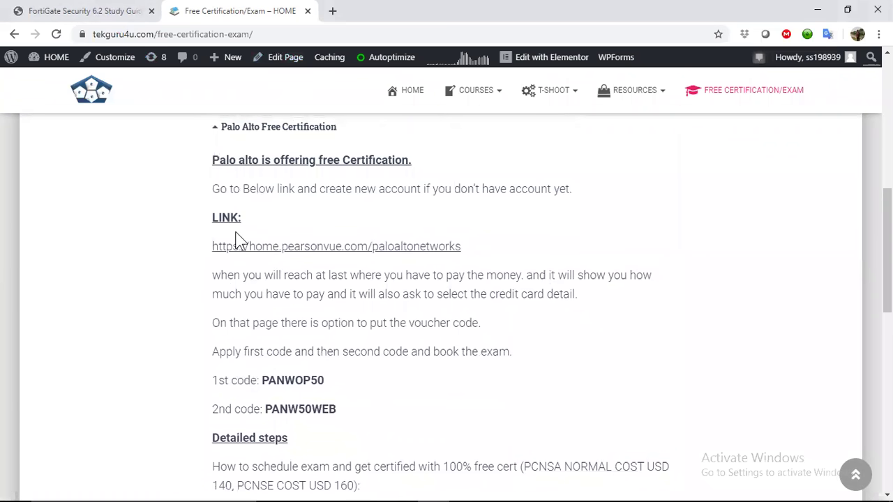
{"action": "scroll", "coordinate": [215, 180], "scroll_direction": "up", "scroll_amount": 1}
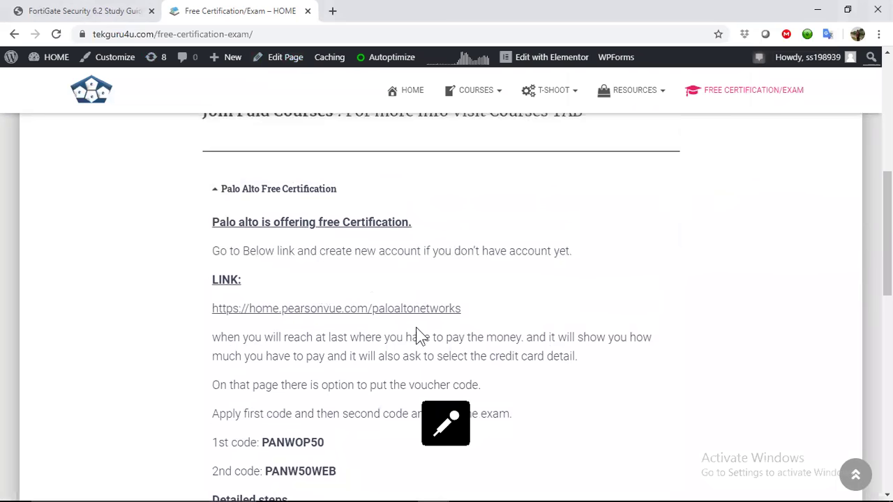
Copy the Pearson VUE Palo Alto link and load it in a new tab.
{"action": "left_click_drag", "start_coordinate": [477, 322], "coordinate": [212, 318]}
{"action": "key", "text": "ctrl+c"}
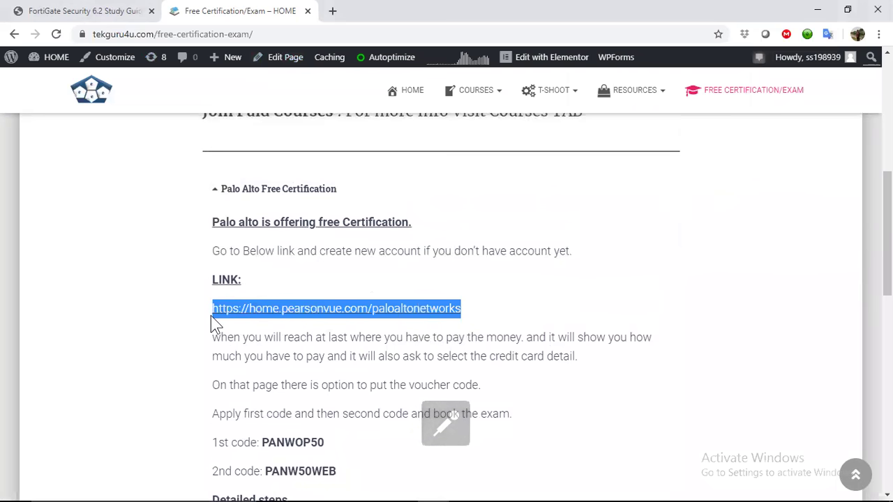
{"action": "left_click", "coordinate": [331, 11]}
{"action": "key", "text": "ctrl+v"}
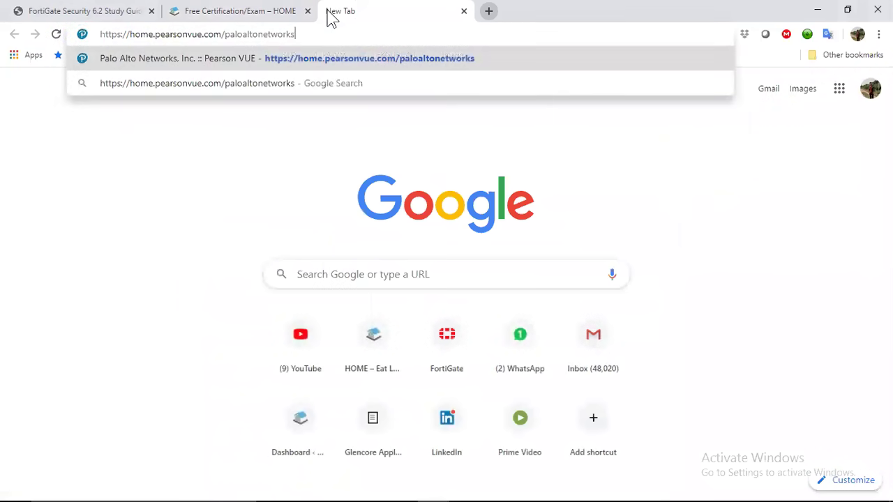
{"action": "key", "text": "Return"}
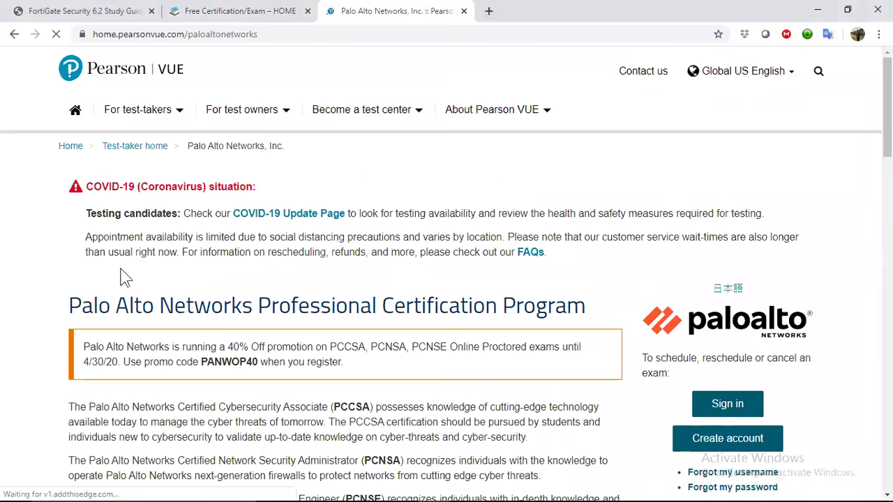
Start creating a new web account and tick agreement to the privacy policy.
{"action": "scroll", "coordinate": [614, 415], "scroll_direction": "down", "scroll_amount": 2}
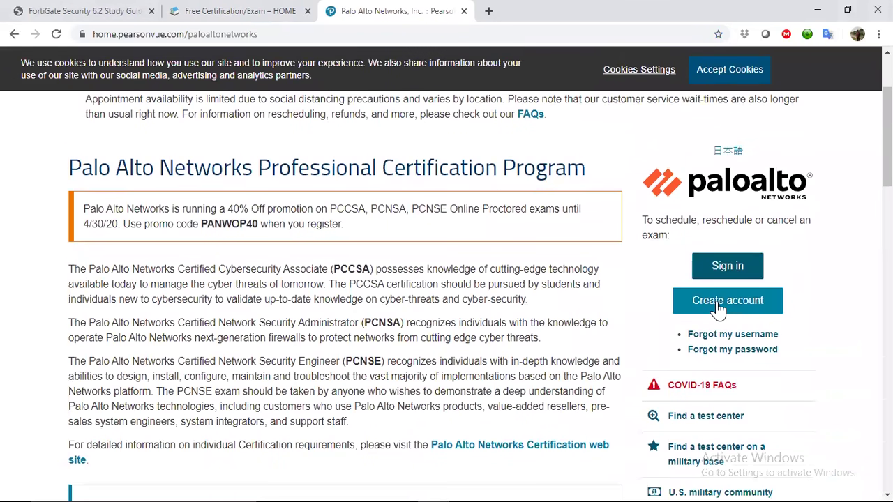
{"action": "left_click", "coordinate": [718, 306]}
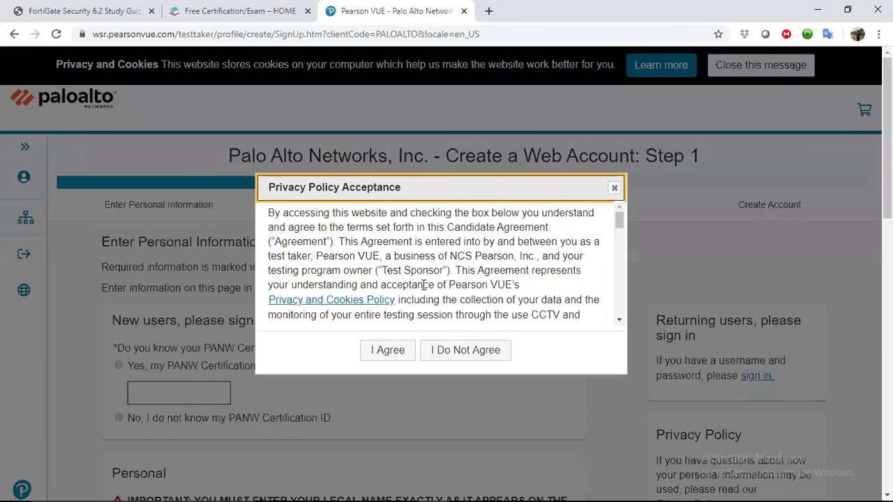
{"action": "scroll", "coordinate": [423, 284], "scroll_direction": "down", "scroll_amount": 10}
{"action": "left_click", "coordinate": [276, 311]}
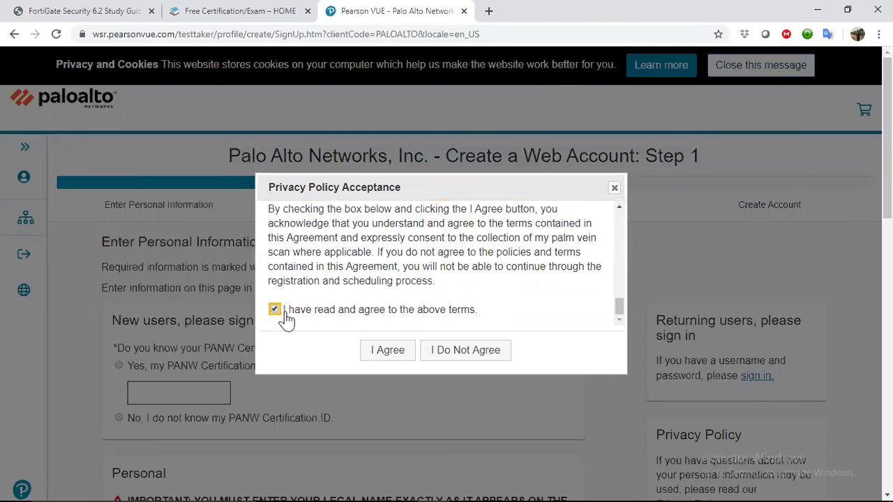
Confirm the privacy agreement and state that no PANW Certification ID is known.
{"action": "left_click", "coordinate": [384, 355]}
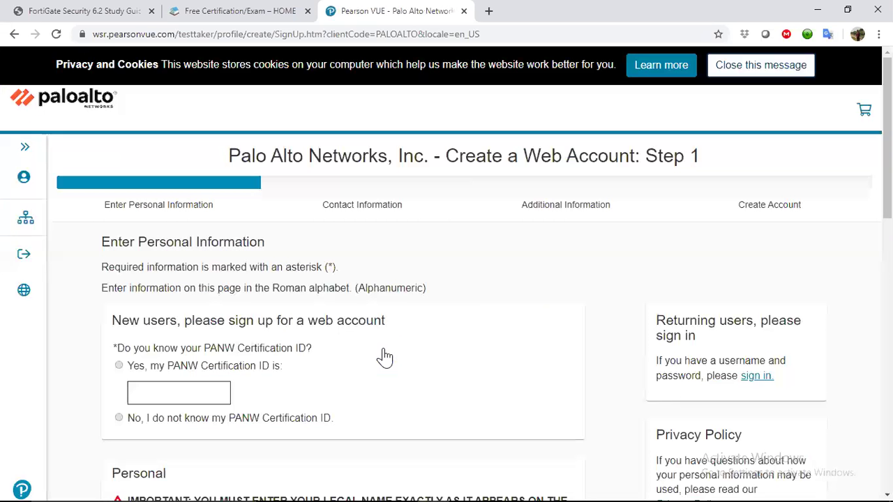
{"action": "scroll", "coordinate": [310, 314], "scroll_direction": "down", "scroll_amount": 2}
{"action": "left_click", "coordinate": [119, 245]}
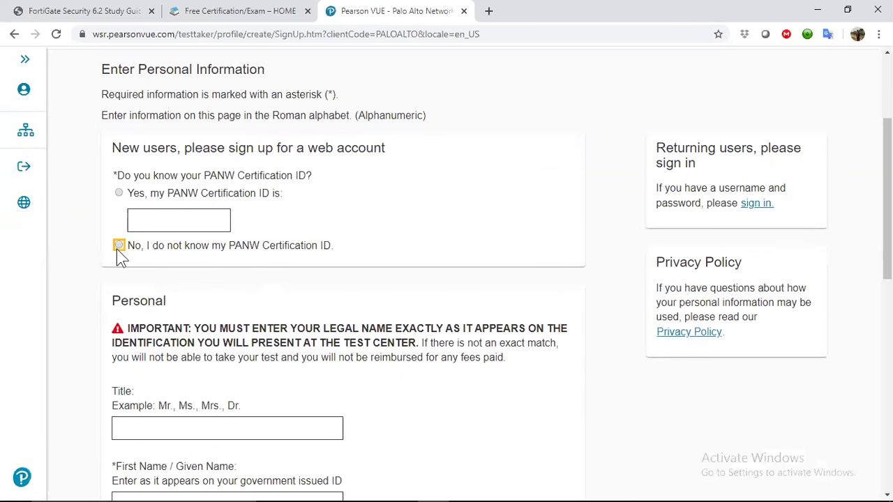
{"action": "scroll", "coordinate": [303, 289], "scroll_direction": "down", "scroll_amount": 3}
Fill in the title and the first, middle and last name fields.
{"action": "left_click", "coordinate": [258, 222]}
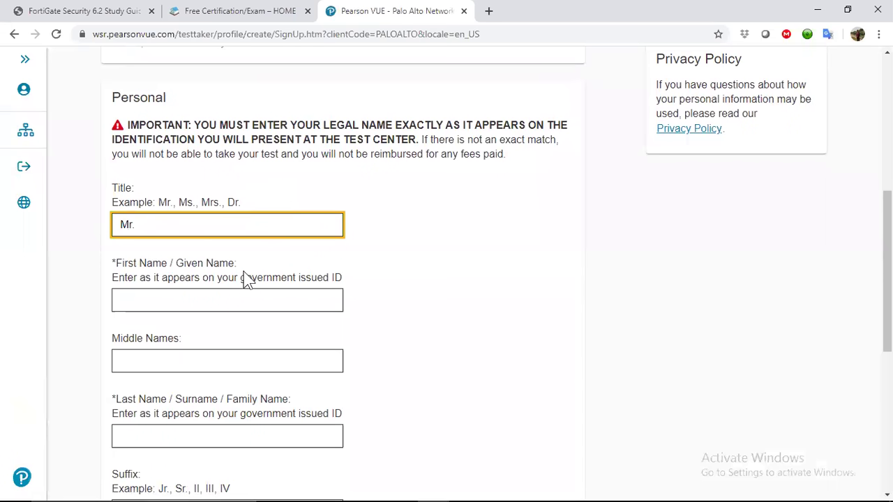
{"action": "left_click", "coordinate": [222, 299]}
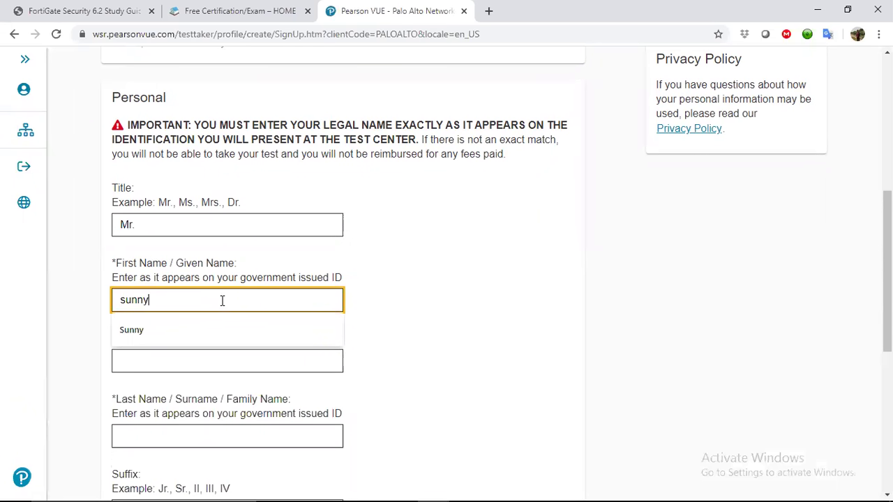
{"action": "type", "text": "1"}
{"action": "left_click", "coordinate": [95, 301]}
{"action": "scroll", "coordinate": [88, 303], "scroll_direction": "down", "scroll_amount": 3}
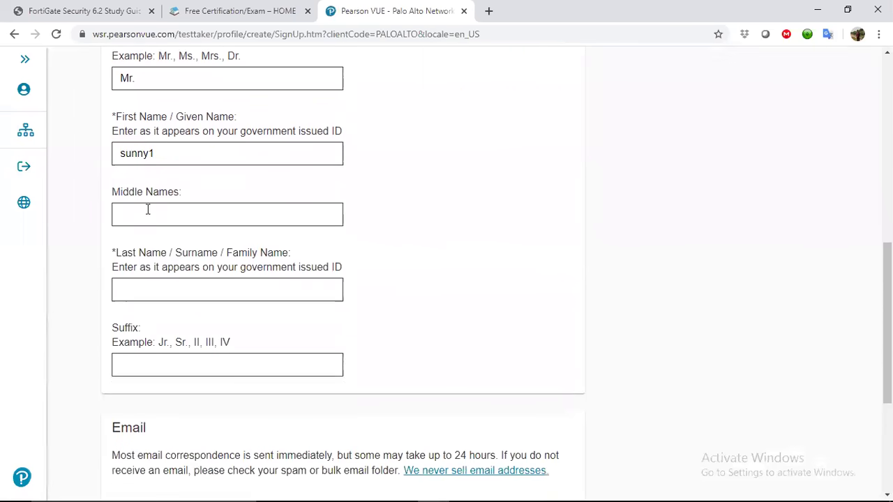
{"action": "left_click", "coordinate": [148, 209]}
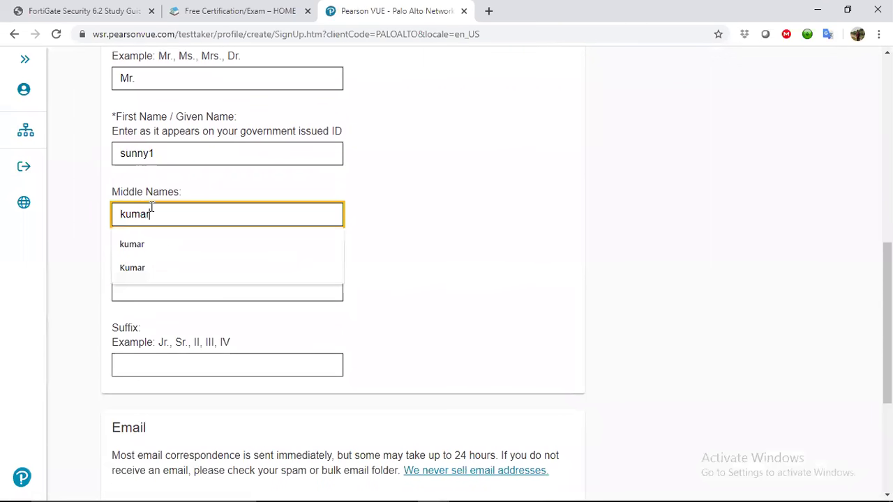
{"action": "key", "text": "Tab"}
{"action": "key", "text": "Tab"}
{"action": "left_click", "coordinate": [160, 287]}
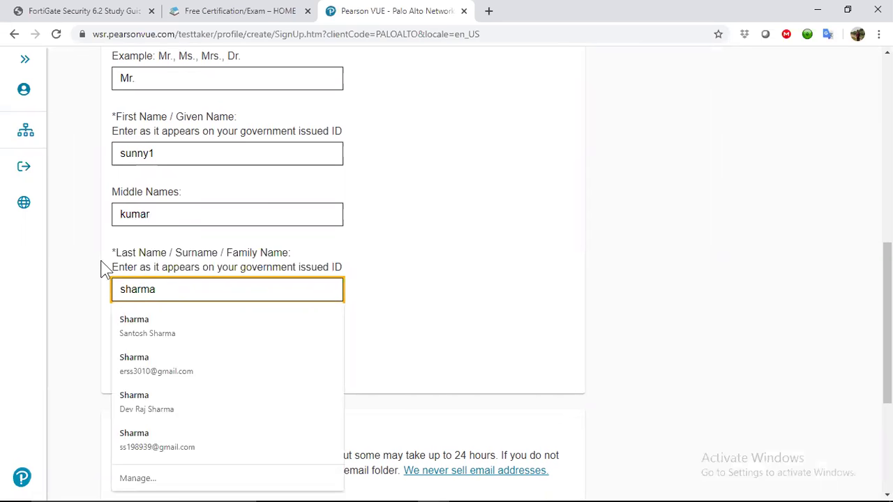
{"action": "left_click", "coordinate": [92, 265]}
Enter the e-mail and confirmation e-mail from saved suggestions and submit Step 1.
{"action": "scroll", "coordinate": [91, 267], "scroll_direction": "down", "scroll_amount": 4}
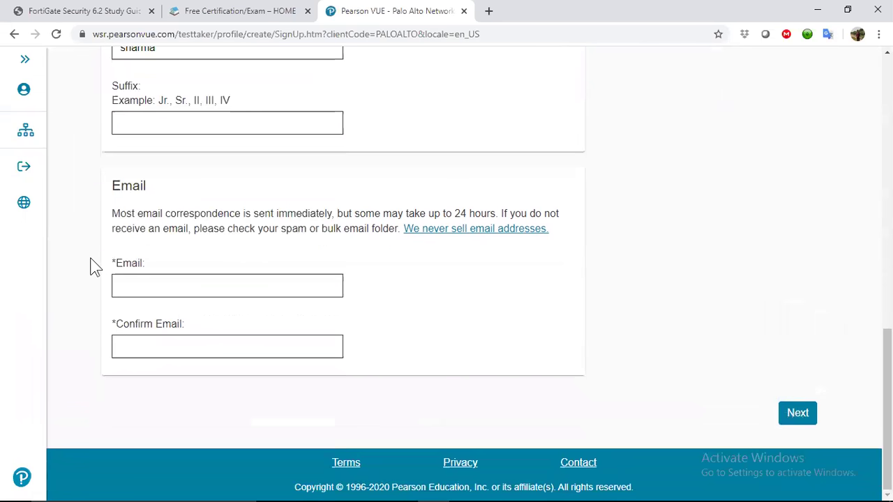
{"action": "left_click", "coordinate": [136, 289]}
{"action": "type", "text": "xx"}
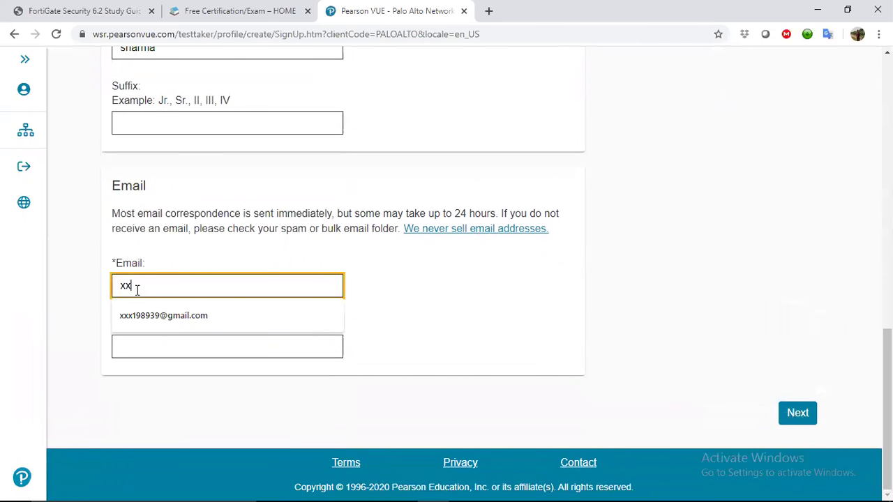
{"action": "type", "text": "x"}
{"action": "left_click", "coordinate": [143, 316]}
{"action": "left_click", "coordinate": [149, 347]}
{"action": "type", "text": "xxx"}
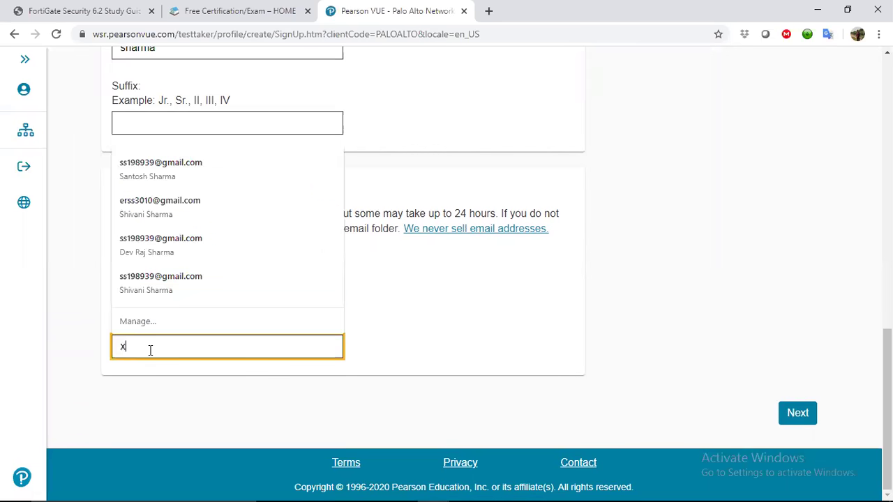
{"action": "left_click", "coordinate": [166, 379]}
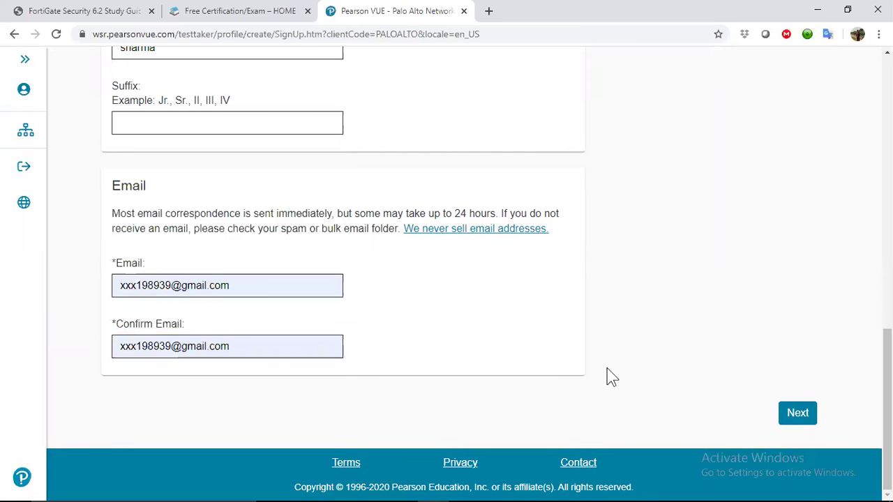
{"action": "left_click", "coordinate": [799, 413]}
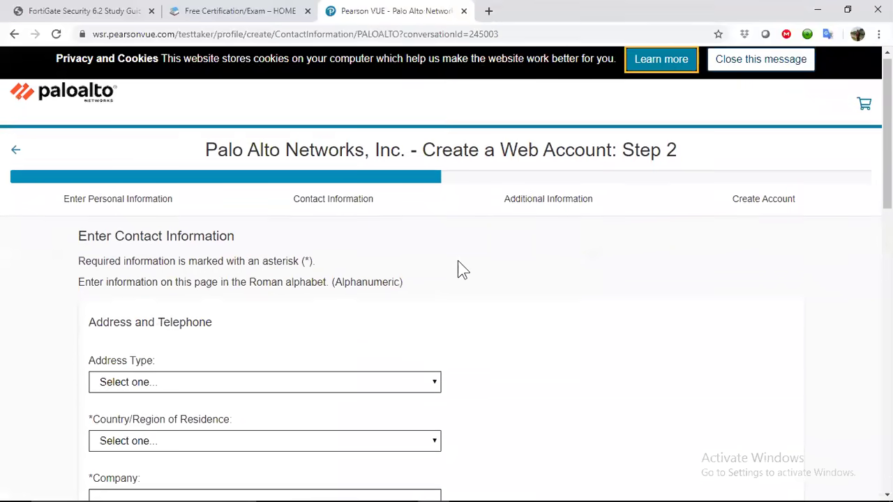
Set the address type to Home and the country of residence to India.
{"action": "scroll", "coordinate": [460, 270], "scroll_direction": "down", "scroll_amount": 3}
{"action": "left_click", "coordinate": [373, 197]}
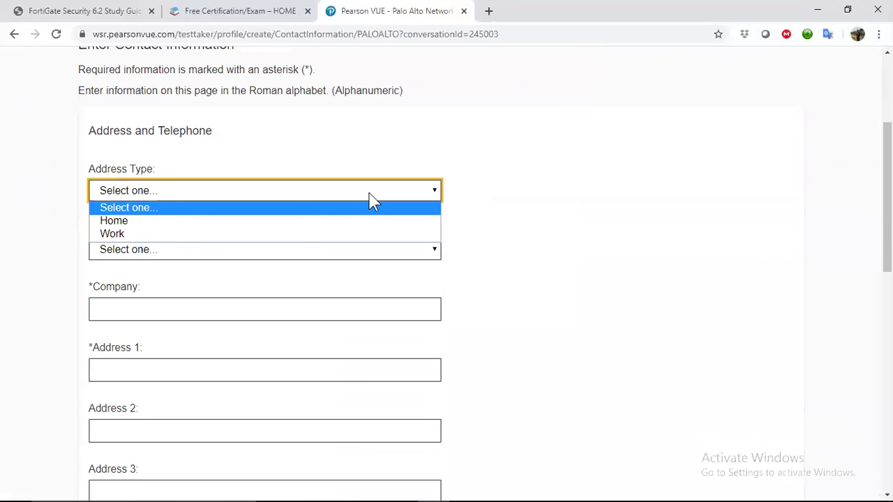
{"action": "left_click", "coordinate": [284, 221]}
{"action": "scroll", "coordinate": [528, 253], "scroll_direction": "down", "scroll_amount": 2}
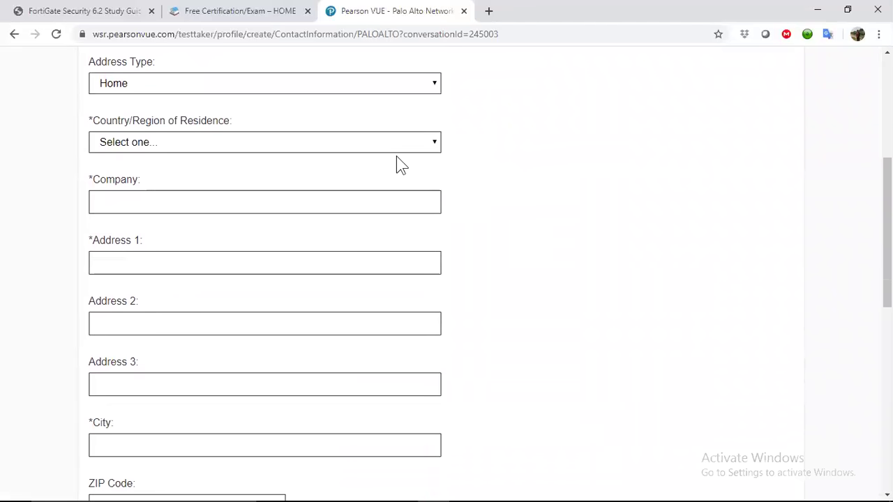
{"action": "left_click", "coordinate": [383, 144]}
{"action": "type", "text": "in"}
{"action": "key", "text": "Return"}
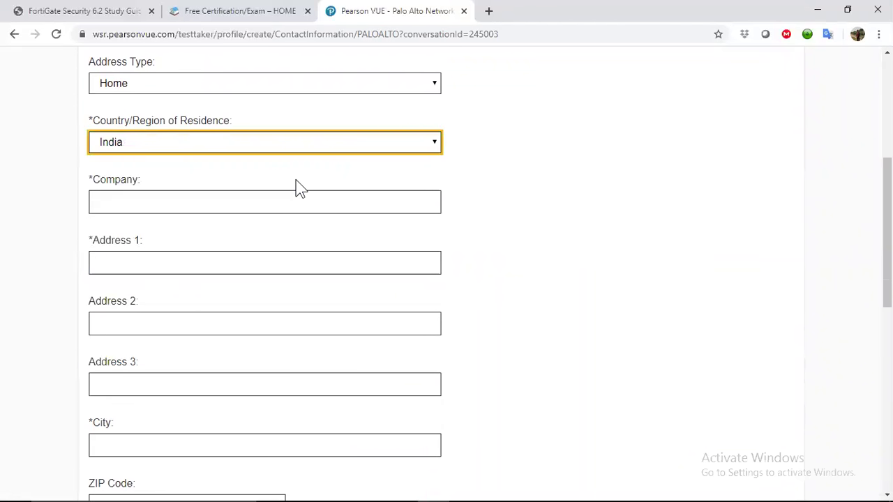
Enter company tekguru4u, the first address line and the city.
{"action": "left_click", "coordinate": [272, 202]}
{"action": "type", "text": "t"}
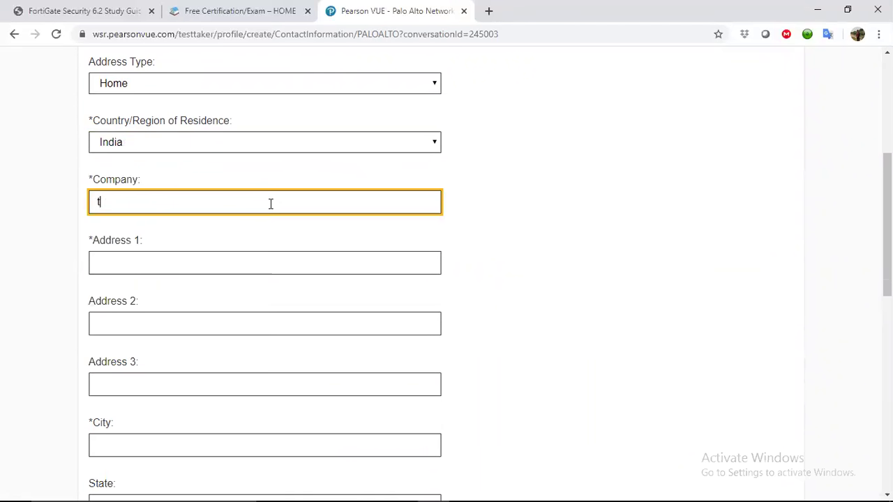
{"action": "type", "text": "ekguru4u.com"}
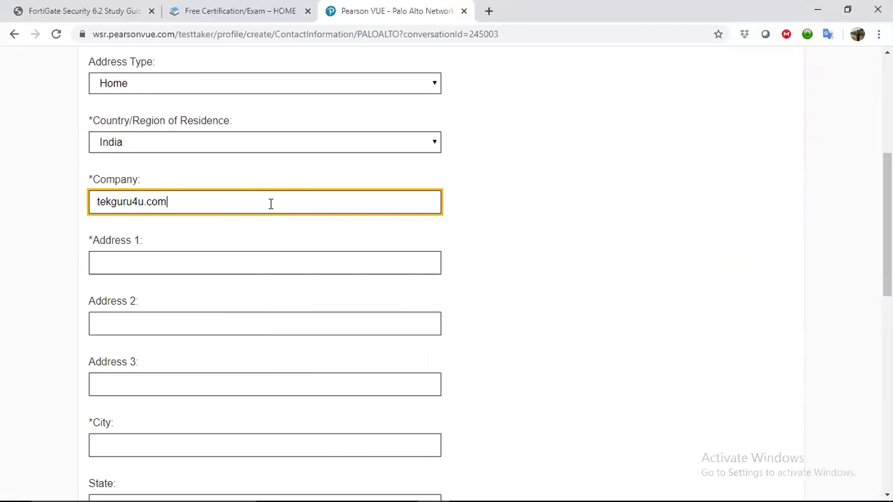
{"action": "left_click", "coordinate": [262, 263]}
{"action": "type", "text": "noida"}
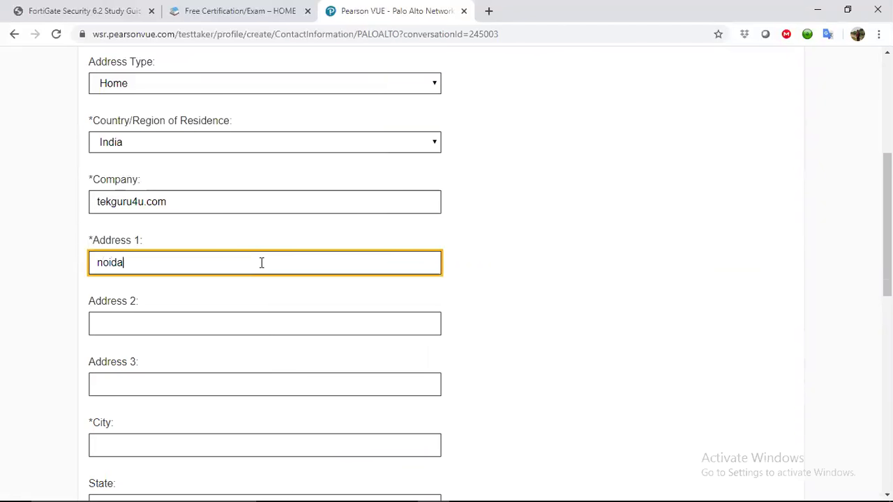
{"action": "left_click", "coordinate": [36, 286]}
{"action": "scroll", "coordinate": [36, 285], "scroll_direction": "down", "scroll_amount": 4}
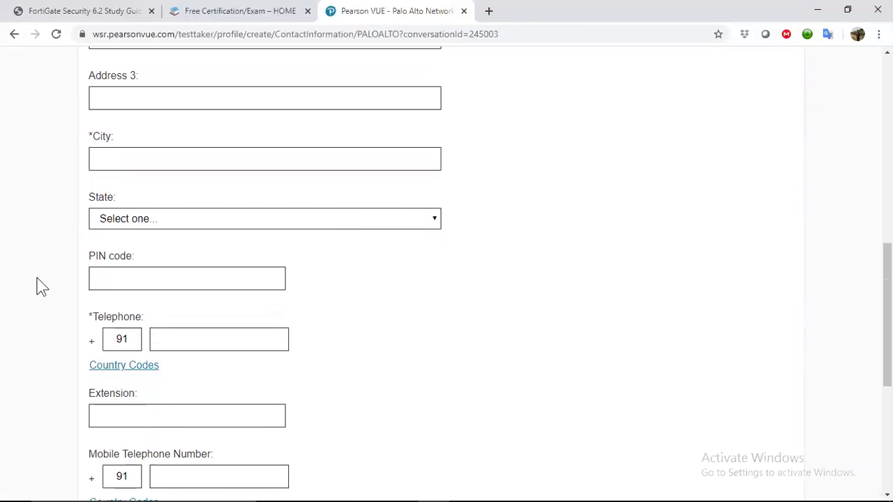
{"action": "left_click", "coordinate": [154, 154]}
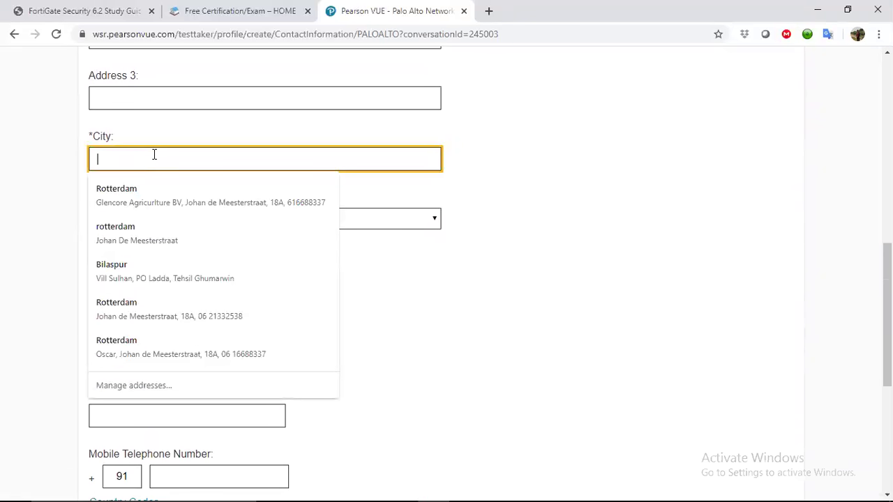
{"action": "type", "text": "noida"}
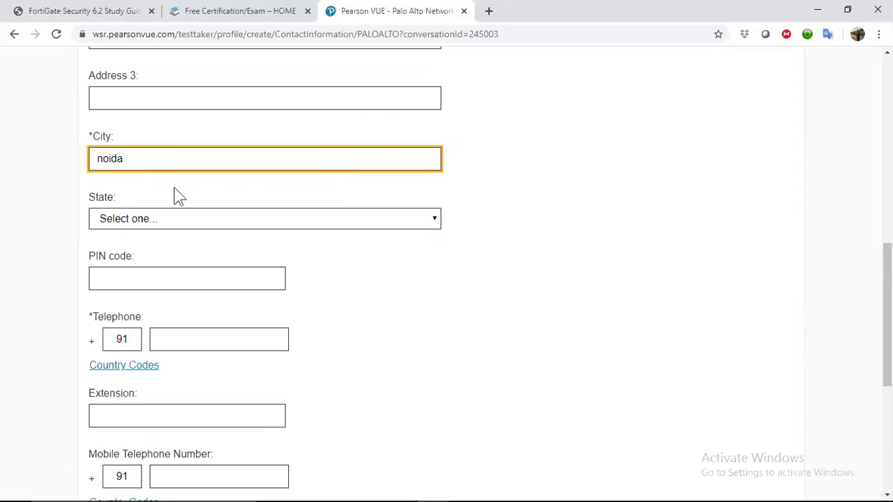
Choose Uttar Pradesh as the state.
{"action": "left_click", "coordinate": [194, 221]}
{"action": "key", "text": "u"}
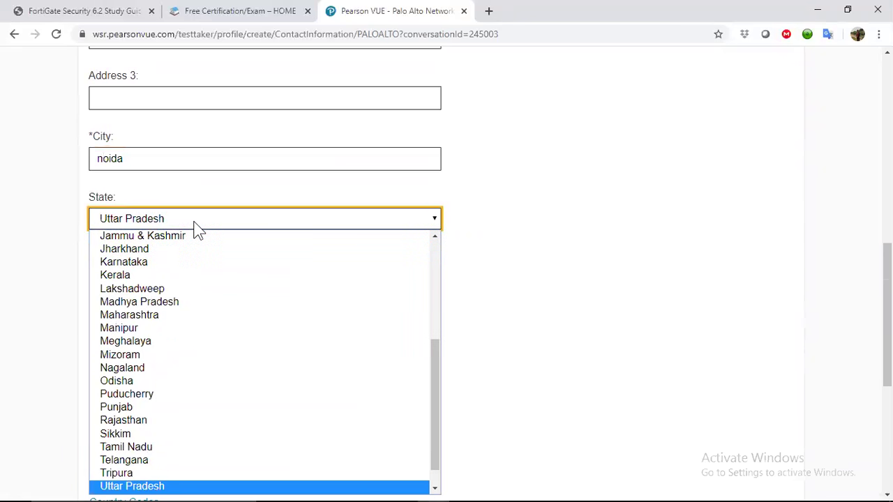
{"action": "key", "text": "u"}
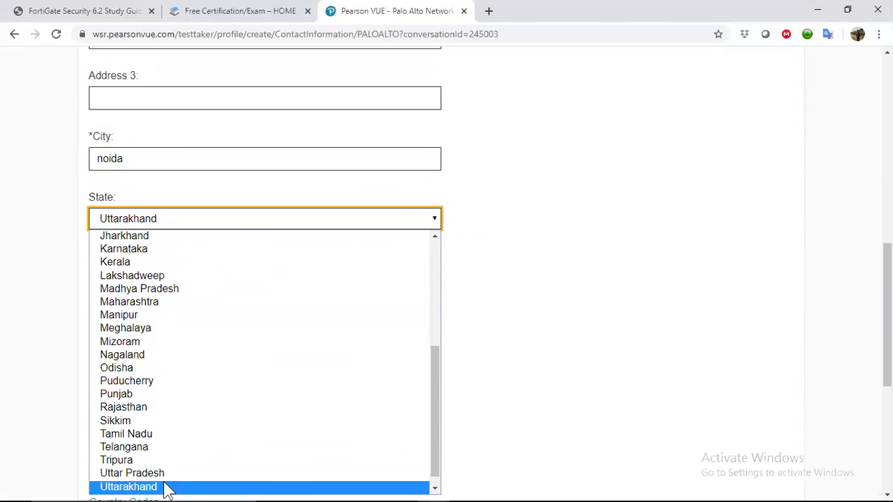
{"action": "left_click", "coordinate": [165, 486]}
{"action": "key", "text": "u"}
{"action": "left_click", "coordinate": [4, 286]}
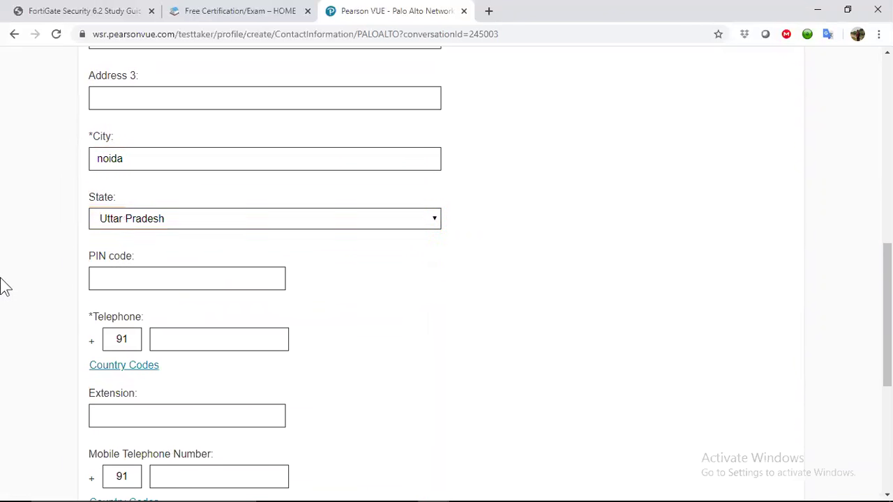
Enter the telephone number, choose English as correspondence language, and submit.
{"action": "scroll", "coordinate": [42, 304], "scroll_direction": "down", "scroll_amount": 2}
{"action": "left_click", "coordinate": [187, 166]}
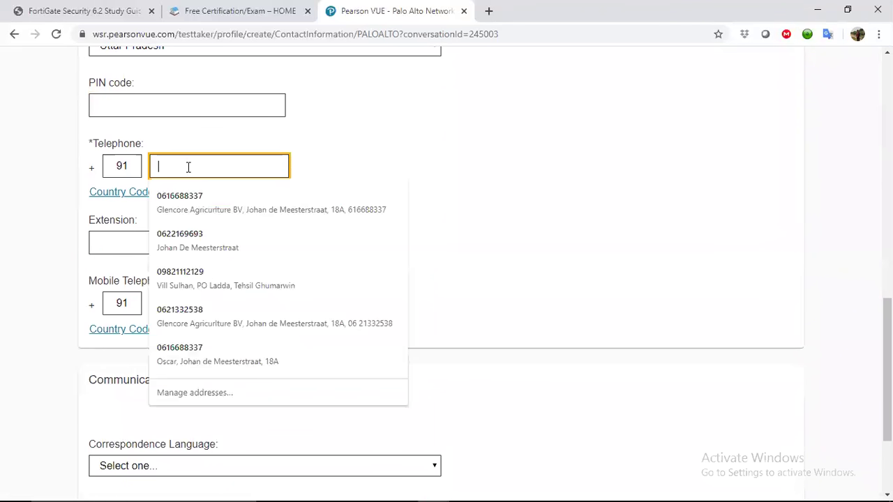
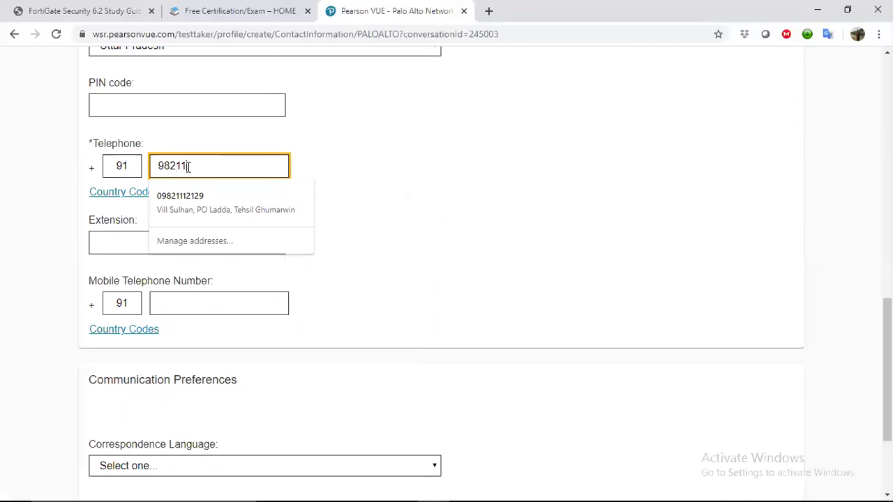
{"action": "scroll", "coordinate": [394, 261], "scroll_direction": "down", "scroll_amount": 2}
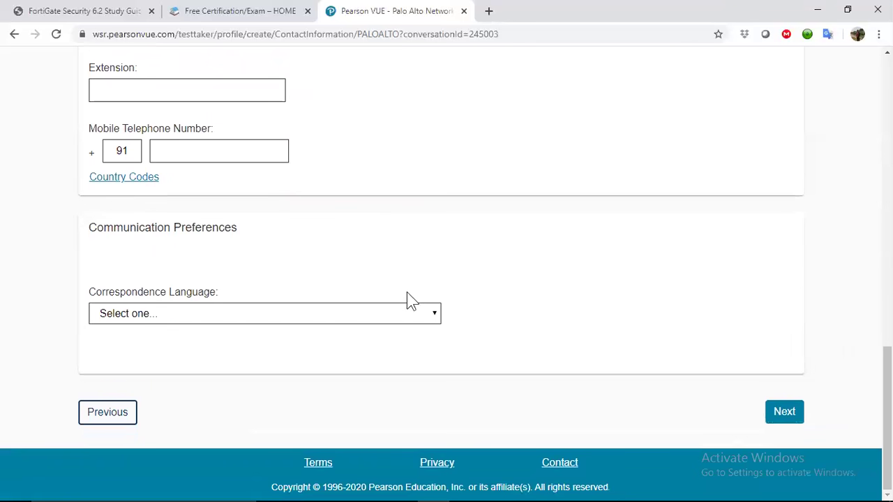
{"action": "left_click", "coordinate": [415, 313]}
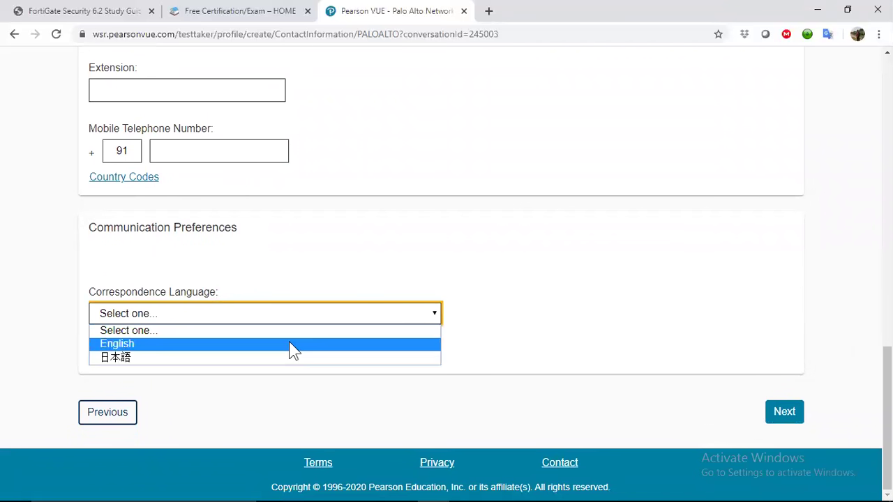
{"action": "left_click", "coordinate": [289, 342]}
{"action": "left_click", "coordinate": [782, 413]}
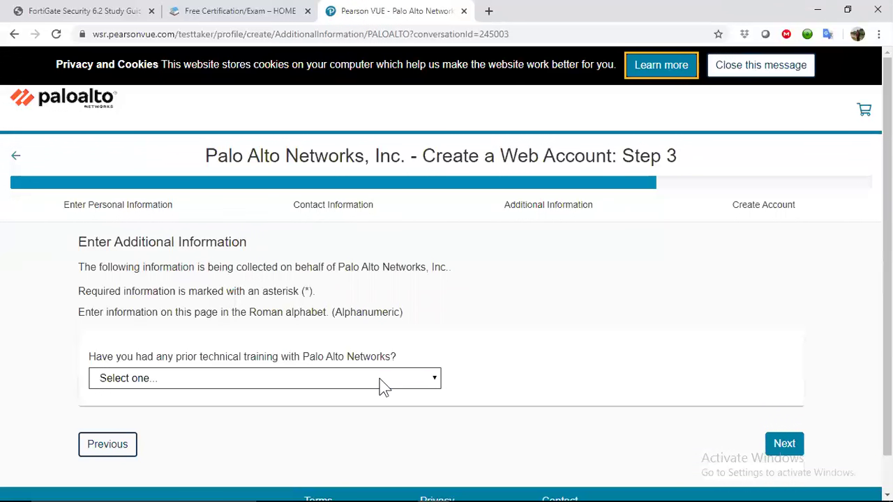
Answer No to prior Palo Alto technical training and submit the account request.
{"action": "left_click", "coordinate": [382, 387]}
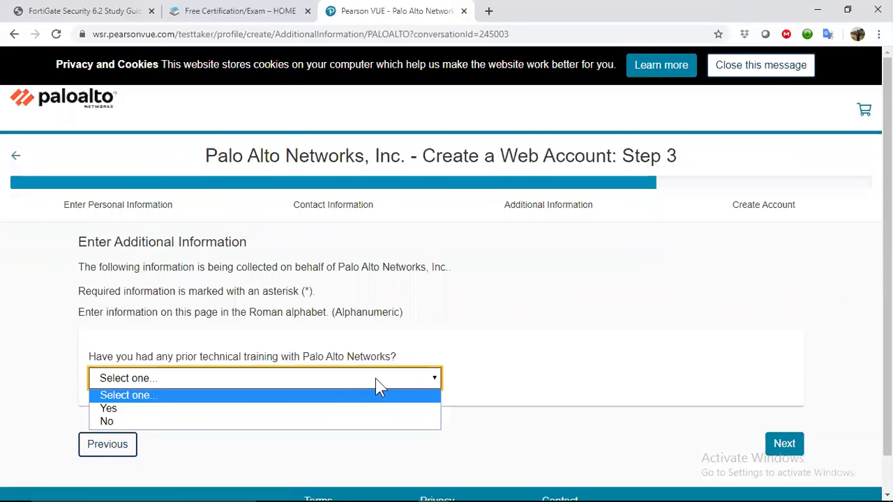
{"action": "left_click", "coordinate": [316, 421]}
{"action": "left_click", "coordinate": [791, 413]}
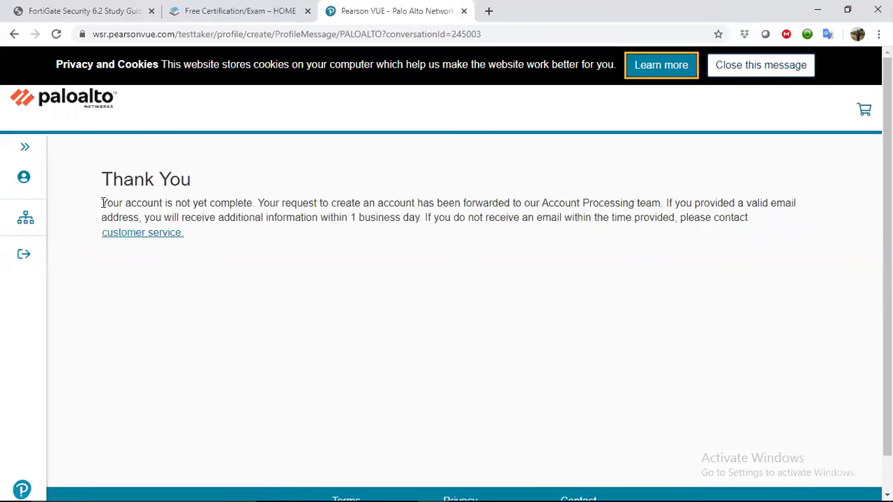
Review the Thank You notice and close the Pearson VUE tab.
{"action": "left_click_drag", "start_coordinate": [103, 202], "coordinate": [523, 216]}
{"action": "left_click", "coordinate": [486, 309]}
{"action": "scroll", "coordinate": [492, 311], "scroll_direction": "down", "scroll_amount": 1}
{"action": "scroll", "coordinate": [487, 302], "scroll_direction": "up", "scroll_amount": 1}
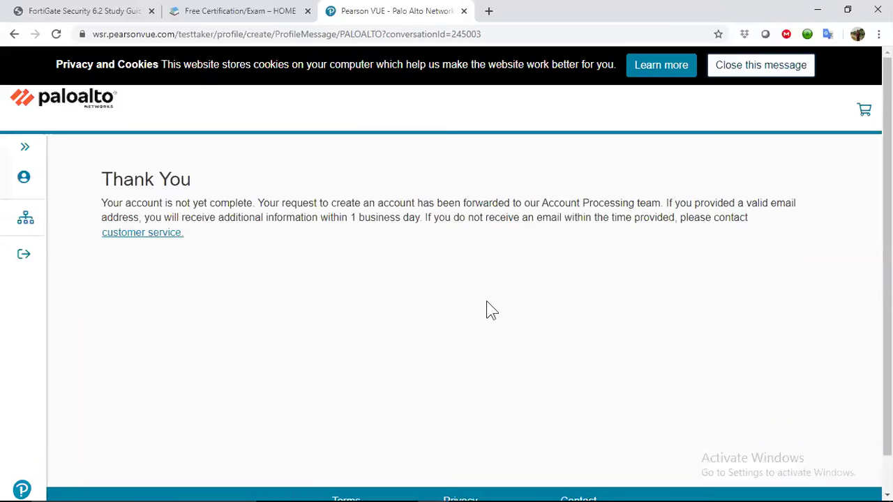
{"action": "left_click", "coordinate": [464, 10]}
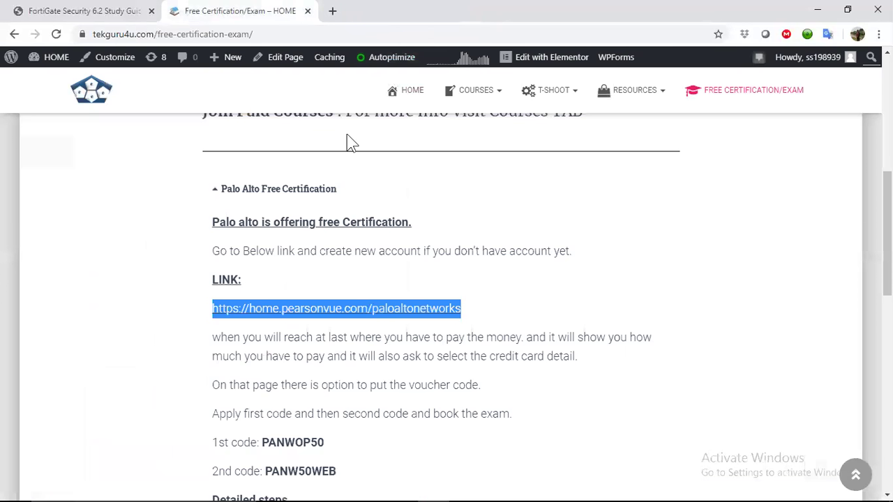
Load the Pearson VUE Palo Alto Networks page in a new tab.
{"action": "left_click", "coordinate": [330, 11]}
{"action": "type", "text": "https://home.pearsonvue.com/paloaltonetworks"}
{"action": "key", "text": "Return"}
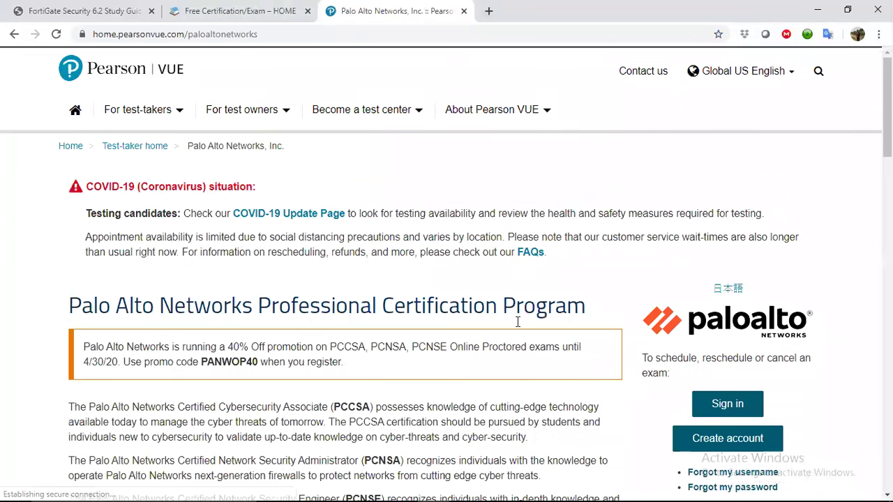
{"action": "scroll", "coordinate": [517, 321], "scroll_direction": "down", "scroll_amount": 2}
Sign in with the account username and password.
{"action": "left_click", "coordinate": [752, 303]}
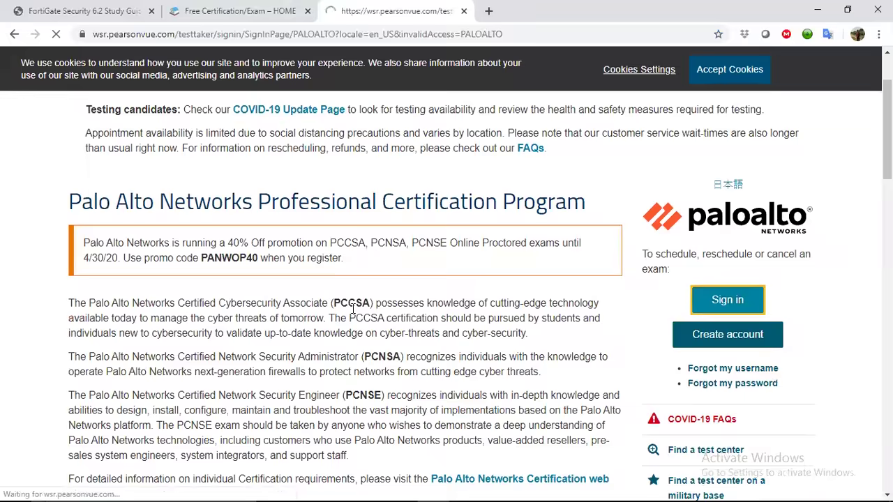
{"action": "left_click", "coordinate": [209, 370]}
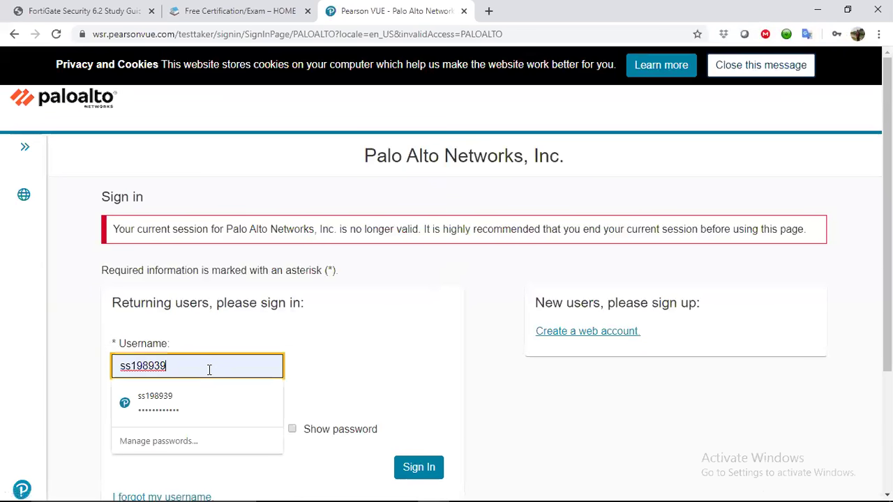
{"action": "left_click_drag", "start_coordinate": [209, 370], "coordinate": [2, 373]}
{"action": "type", "text": "xxx"}
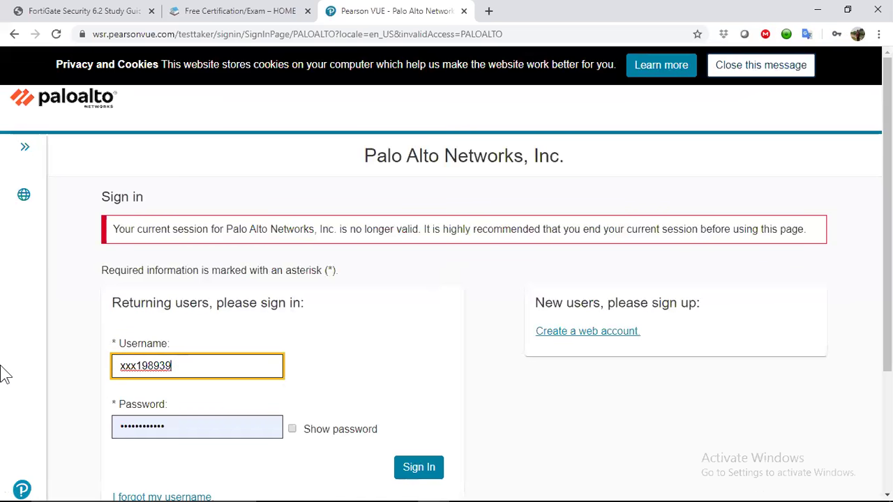
{"action": "key", "text": "Tab"}
{"action": "type", "text": "a"}
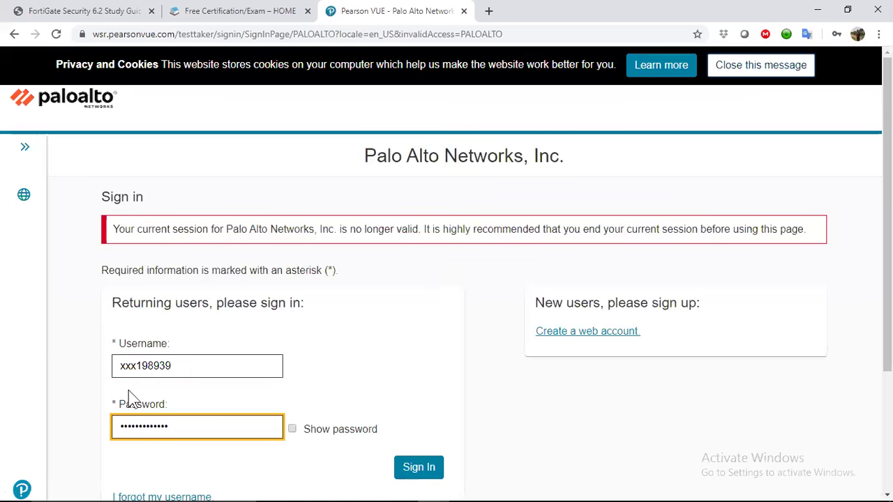
{"action": "left_click", "coordinate": [411, 472]}
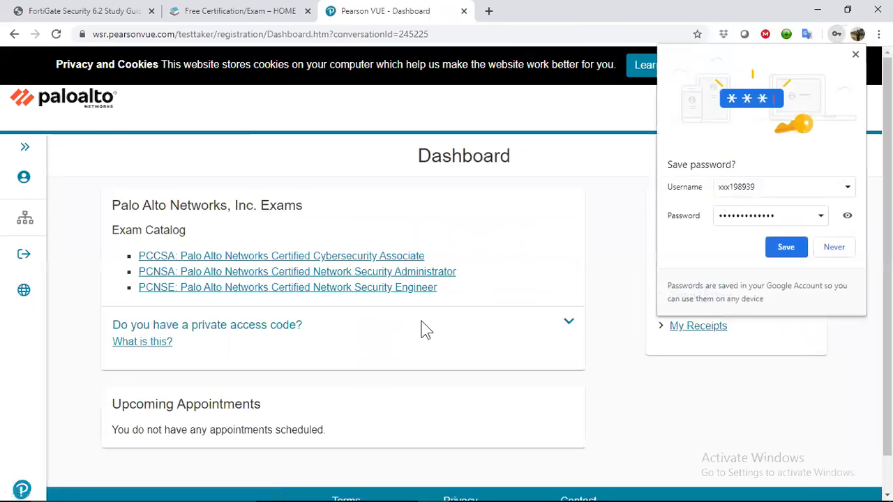
Decline saving the password, open the PCNSA exam and choose delivery at home or office.
{"action": "scroll", "coordinate": [426, 330], "scroll_direction": "down", "scroll_amount": 1}
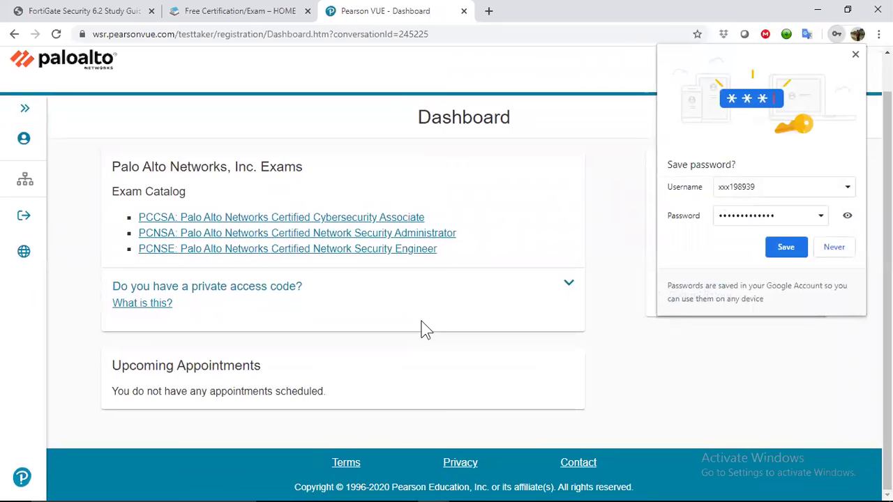
{"action": "left_click", "coordinate": [831, 247]}
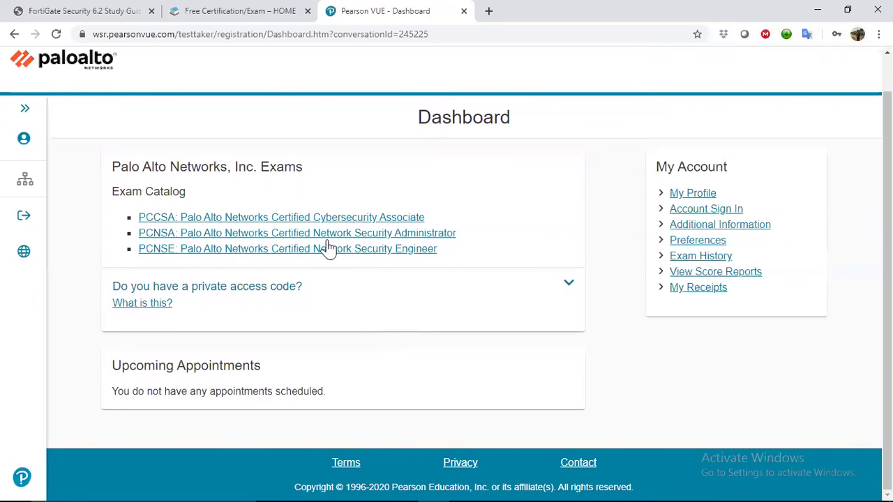
{"action": "left_click", "coordinate": [175, 238]}
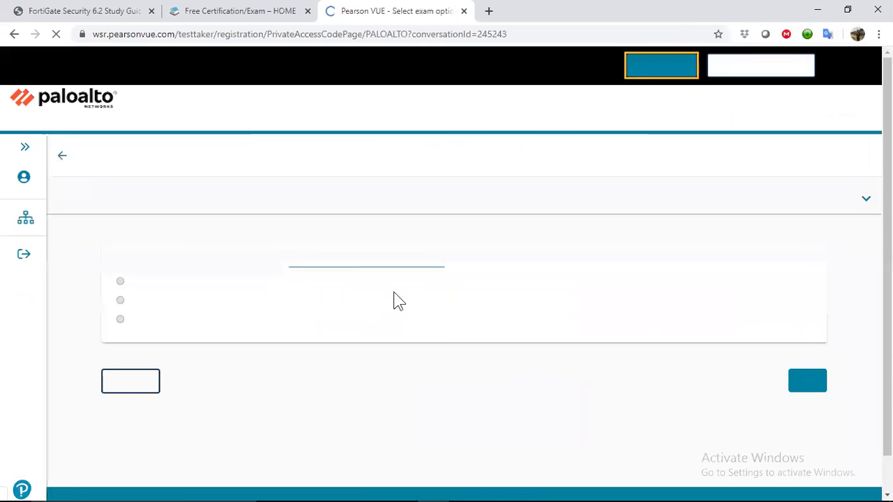
{"action": "left_click", "coordinate": [162, 305]}
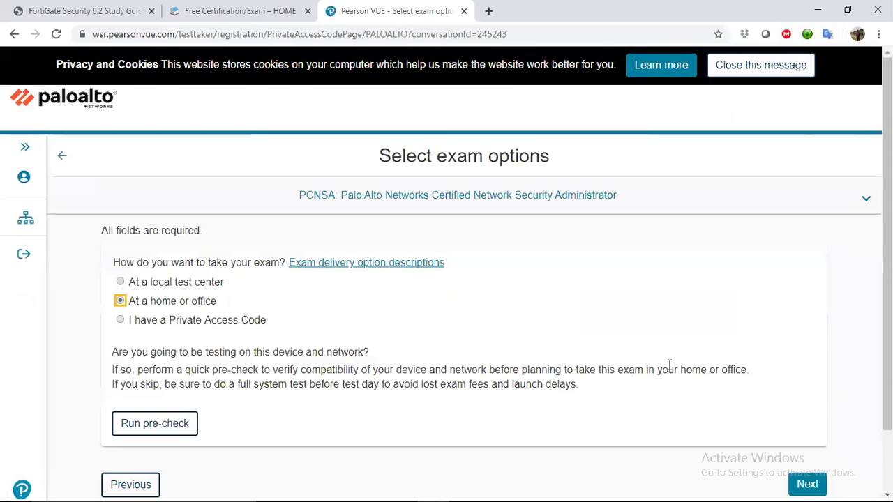
{"action": "scroll", "coordinate": [863, 434], "scroll_direction": "down", "scroll_amount": 2}
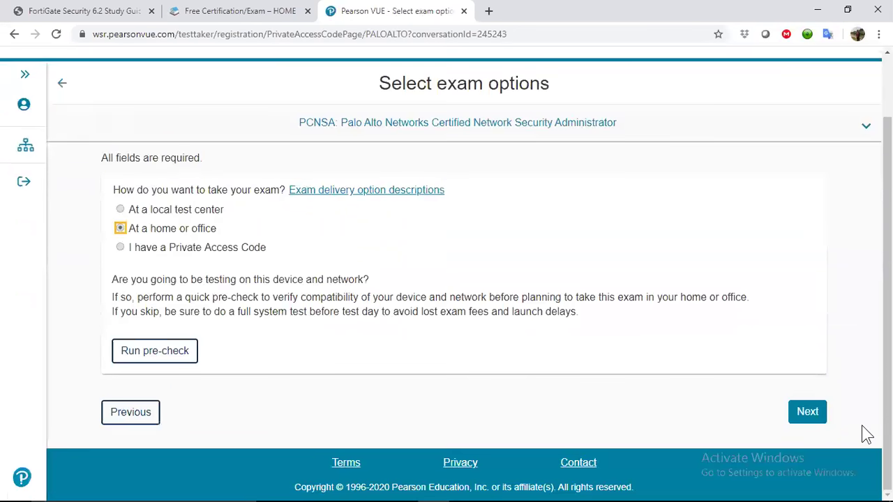
{"action": "left_click", "coordinate": [807, 412]}
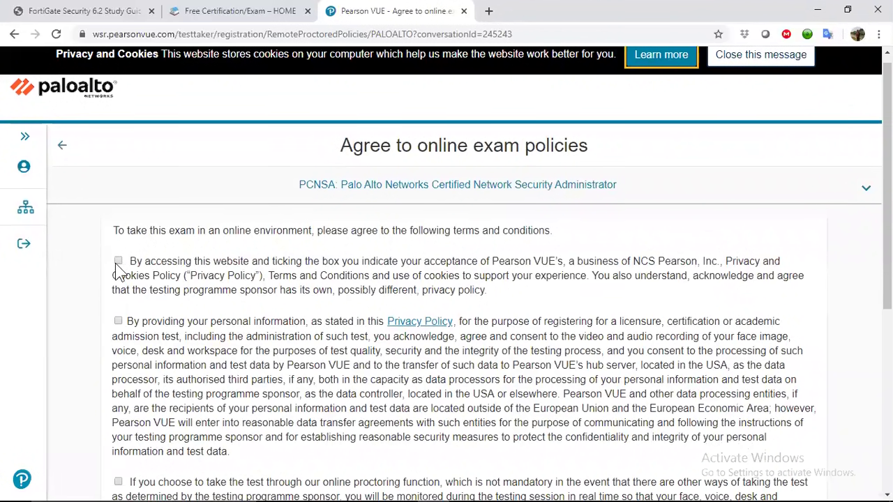
Accept all four online exam policies and continue to exam details.
{"action": "left_click", "coordinate": [117, 261]}
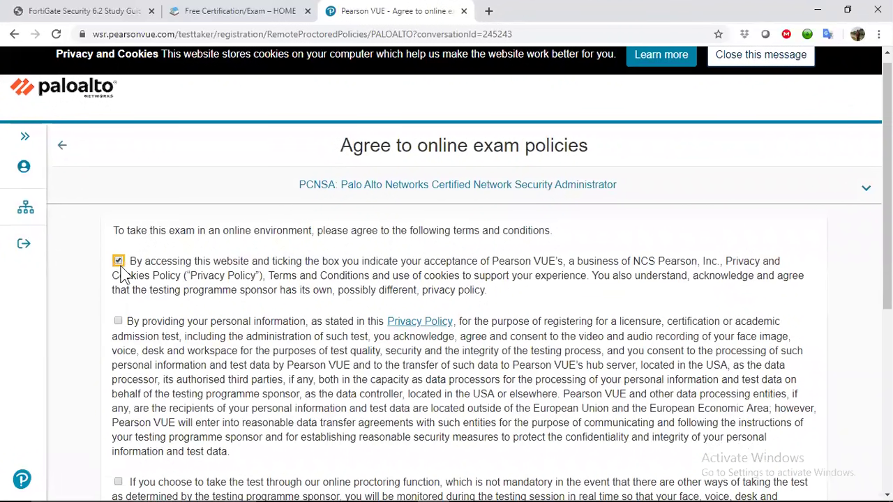
{"action": "left_click", "coordinate": [118, 321]}
{"action": "scroll", "coordinate": [120, 322], "scroll_direction": "down", "scroll_amount": 3}
{"action": "left_click", "coordinate": [118, 302]}
{"action": "scroll", "coordinate": [124, 340], "scroll_direction": "down", "scroll_amount": 3}
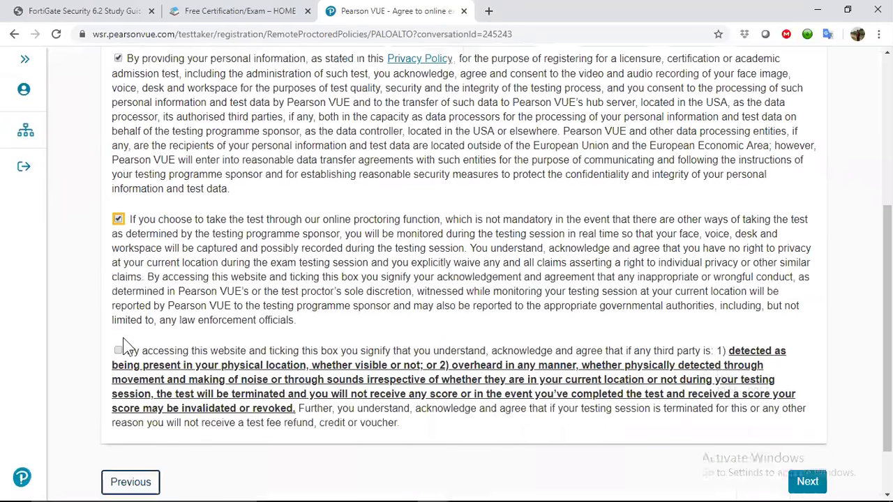
{"action": "left_click", "coordinate": [118, 281]}
{"action": "left_click", "coordinate": [795, 412]}
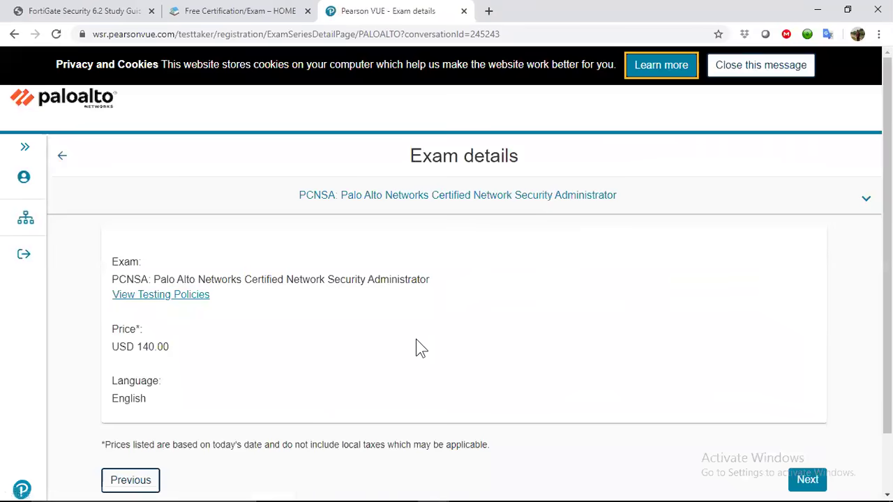
Pass the USD 140.00 exam details, register as Customer with company tekguru4u and a corporate e-mail.
{"action": "scroll", "coordinate": [415, 339], "scroll_direction": "down", "scroll_amount": 1}
{"action": "left_click", "coordinate": [806, 412]}
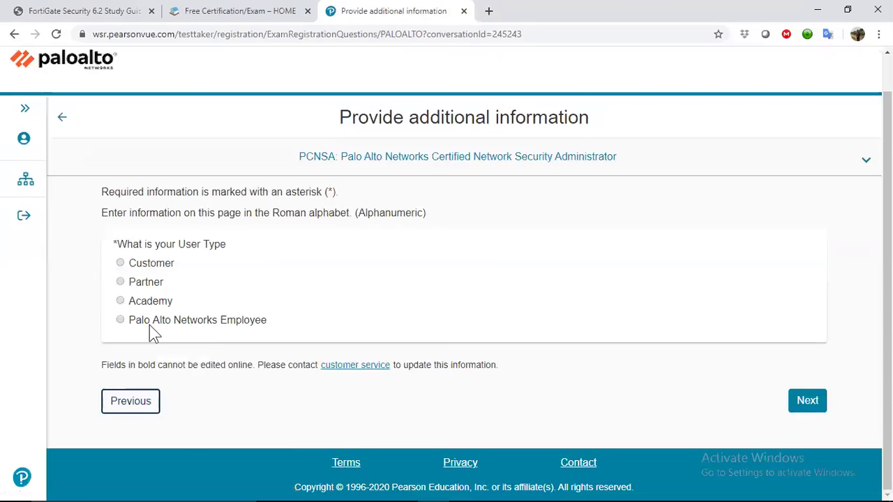
{"action": "left_click", "coordinate": [141, 263]}
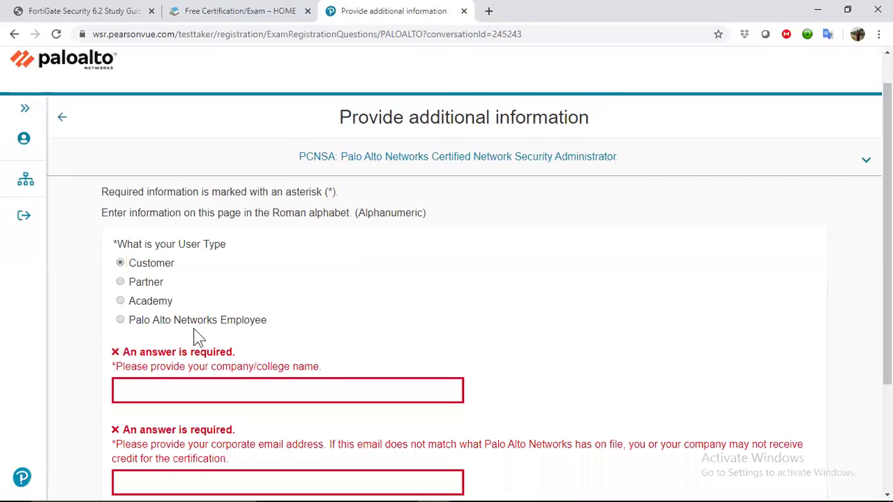
{"action": "left_click", "coordinate": [215, 390]}
{"action": "type", "text": "tekguru4u"}
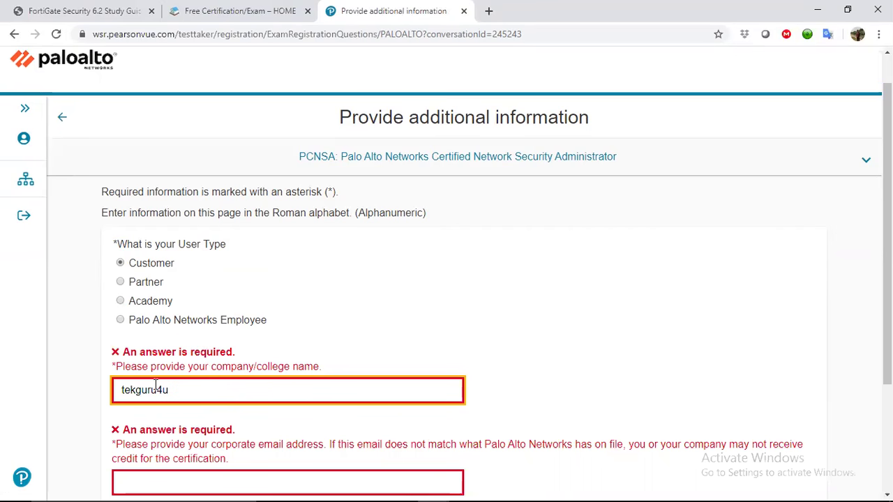
{"action": "scroll", "coordinate": [90, 380], "scroll_direction": "down", "scroll_amount": 3}
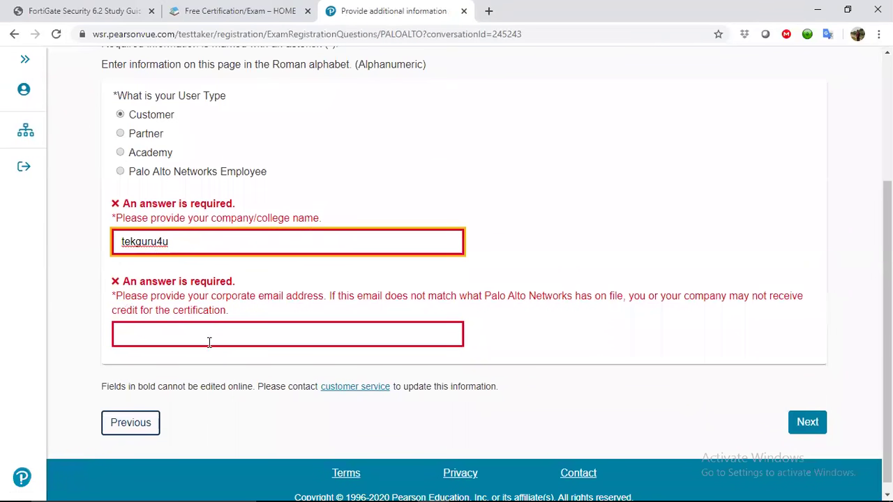
{"action": "left_click", "coordinate": [174, 333]}
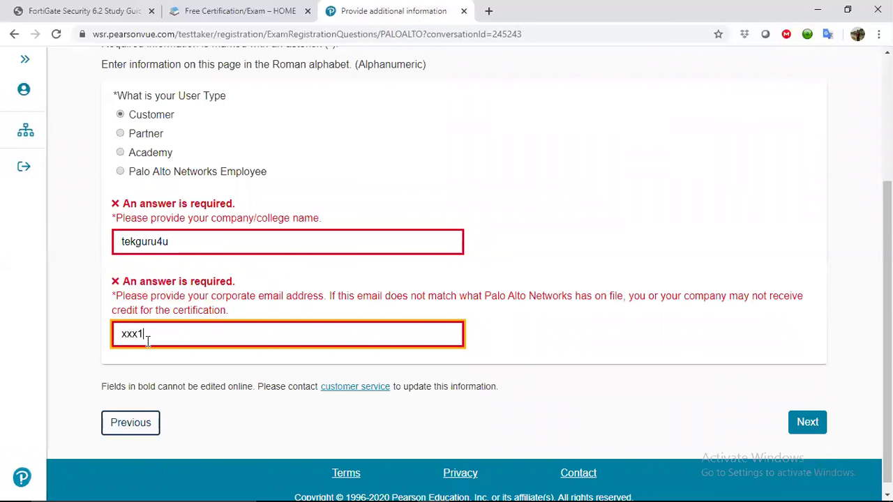
{"action": "left_click", "coordinate": [795, 424]}
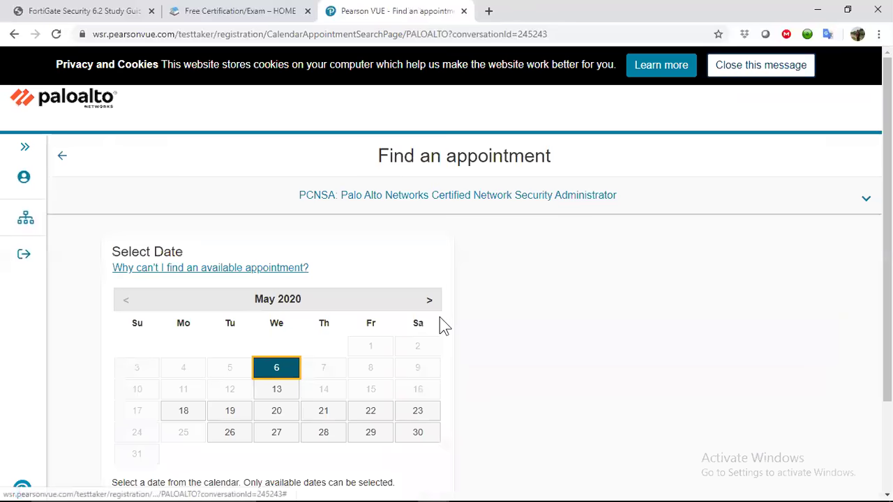
Pick Monday, May 18, 2020 with the 02:45 PM start time.
{"action": "scroll", "coordinate": [442, 325], "scroll_direction": "down", "scroll_amount": 3}
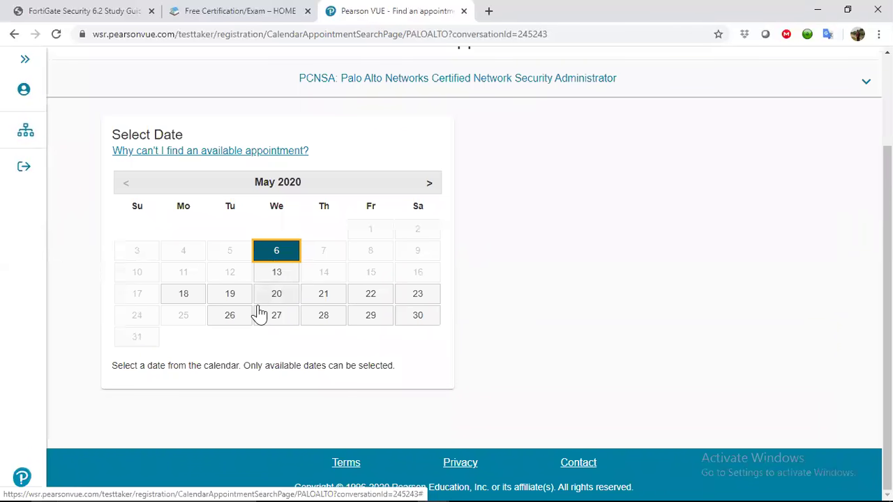
{"action": "left_click", "coordinate": [181, 294]}
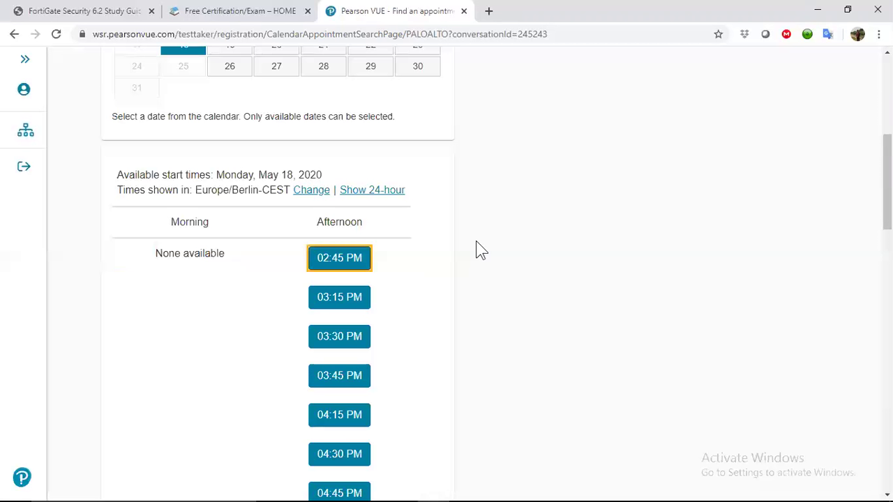
{"action": "left_click", "coordinate": [341, 258]}
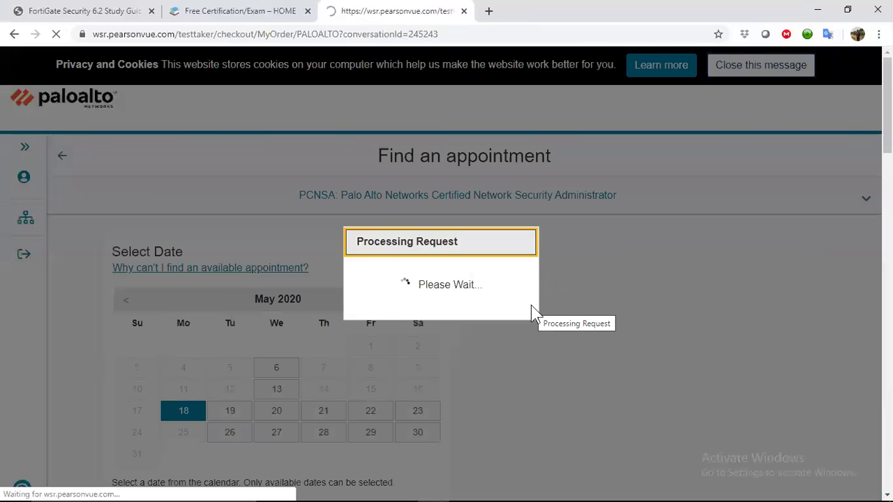
Proceed to checkout with the booked PCNSA exam and accept the checkout policies.
{"action": "scroll", "coordinate": [531, 305], "scroll_direction": "down", "scroll_amount": 1}
{"action": "scroll", "coordinate": [532, 313], "scroll_direction": "down", "scroll_amount": 1}
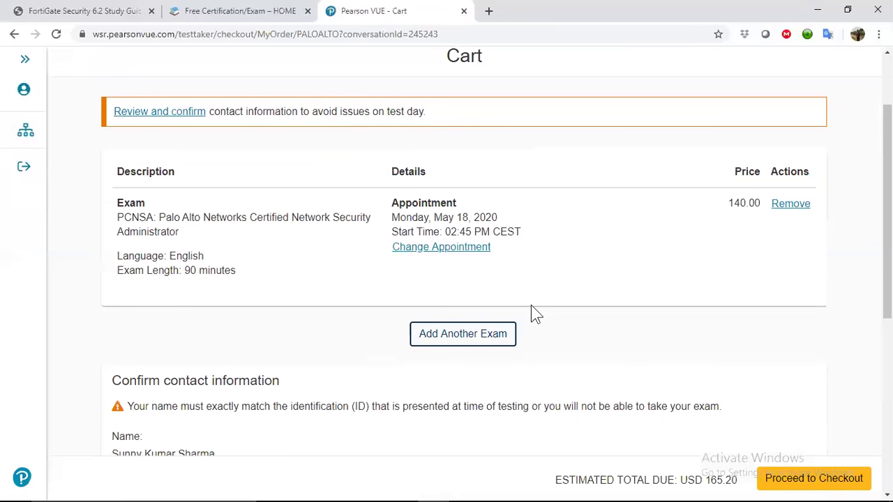
{"action": "scroll", "coordinate": [768, 345], "scroll_direction": "down", "scroll_amount": 2}
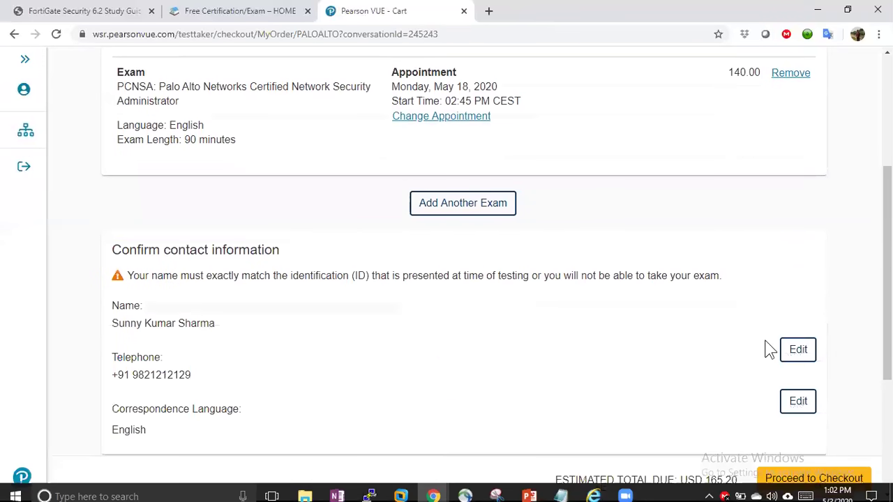
{"action": "left_click", "coordinate": [810, 481]}
{"action": "scroll", "coordinate": [577, 260], "scroll_direction": "down", "scroll_amount": 15}
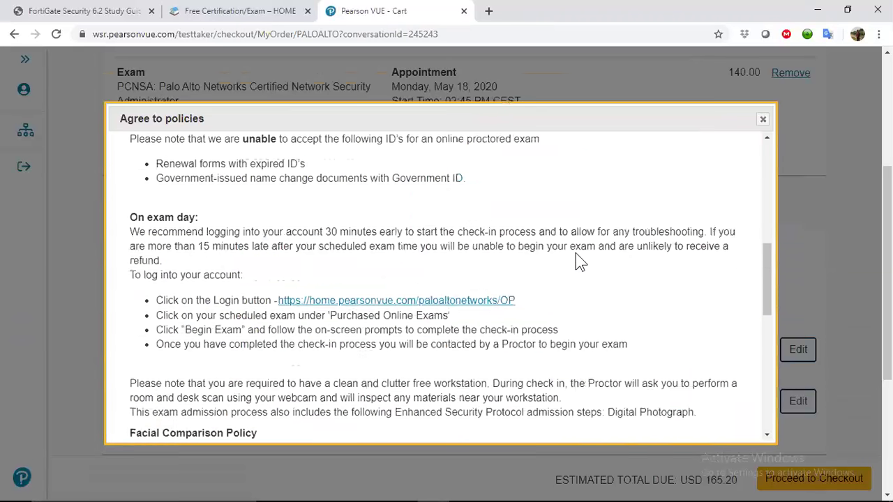
{"action": "left_click", "coordinate": [719, 422]}
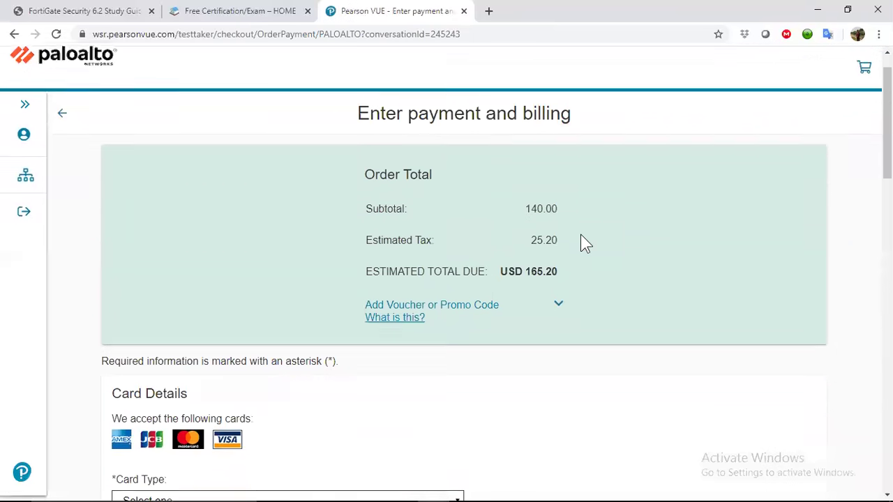
{"action": "scroll", "coordinate": [541, 297], "scroll_direction": "down", "scroll_amount": 6}
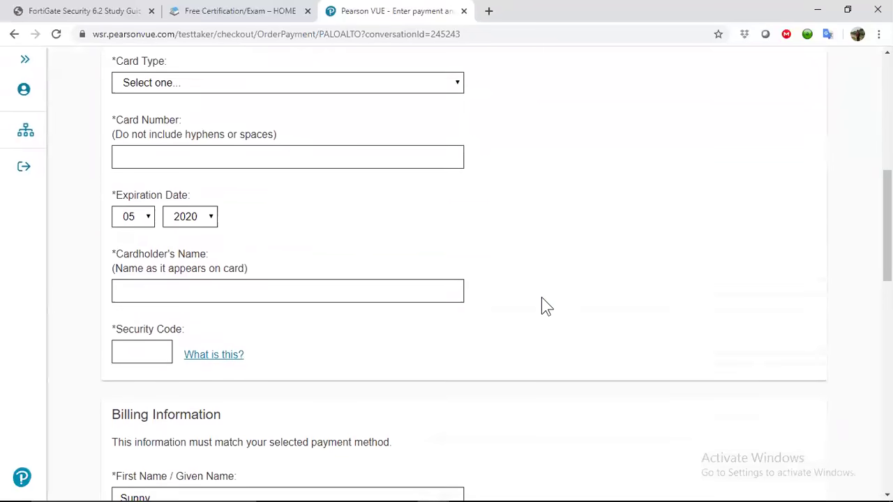
{"action": "scroll", "coordinate": [541, 297], "scroll_direction": "up", "scroll_amount": 1}
{"action": "scroll", "coordinate": [541, 297], "scroll_direction": "down", "scroll_amount": 10}
{"action": "scroll", "coordinate": [541, 297], "scroll_direction": "up", "scroll_amount": 14}
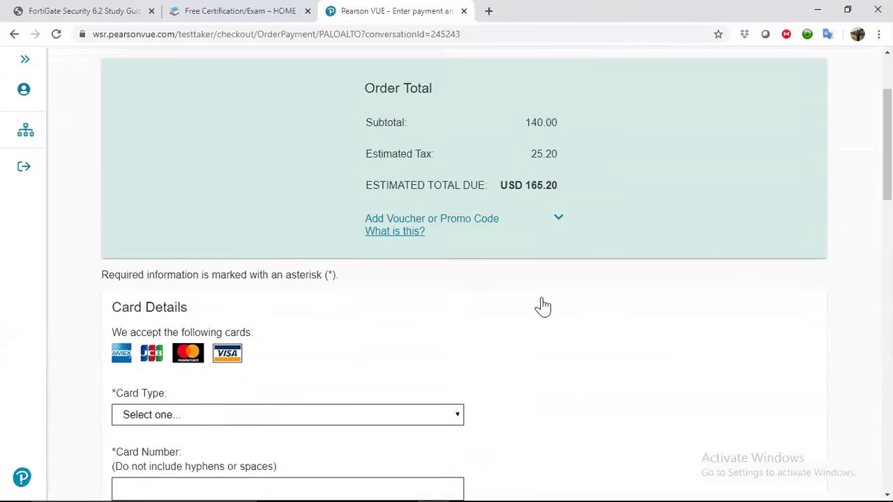
{"action": "scroll", "coordinate": [543, 307], "scroll_direction": "up", "scroll_amount": 3}
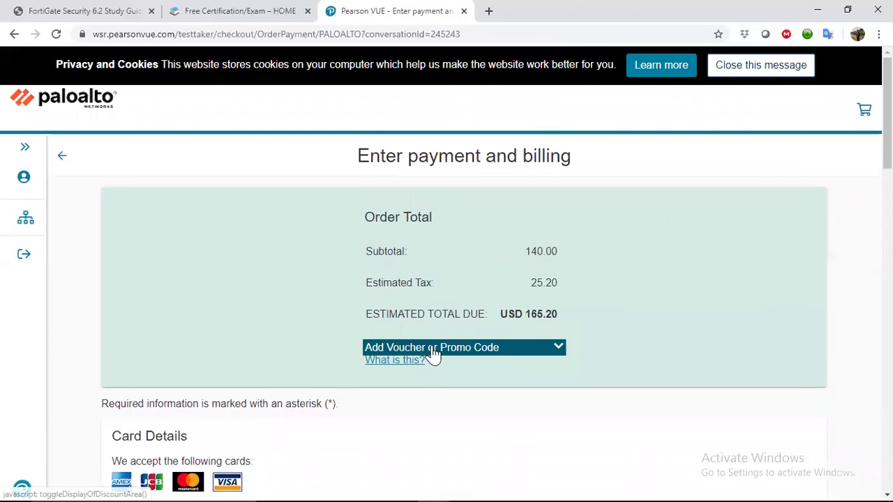
Copy the first promo code from tekguru4u and apply it, bringing the total to USD 82.60.
{"action": "left_click", "coordinate": [433, 348]}
{"action": "left_click", "coordinate": [232, 10]}
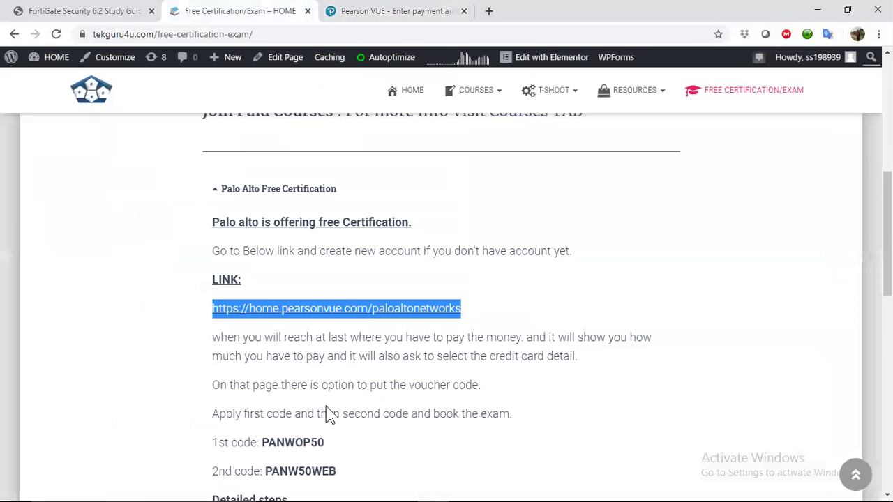
{"action": "scroll", "coordinate": [326, 406], "scroll_direction": "down", "scroll_amount": 2}
{"action": "left_click_drag", "start_coordinate": [325, 318], "coordinate": [263, 321]}
{"action": "key", "text": "ctrl+c"}
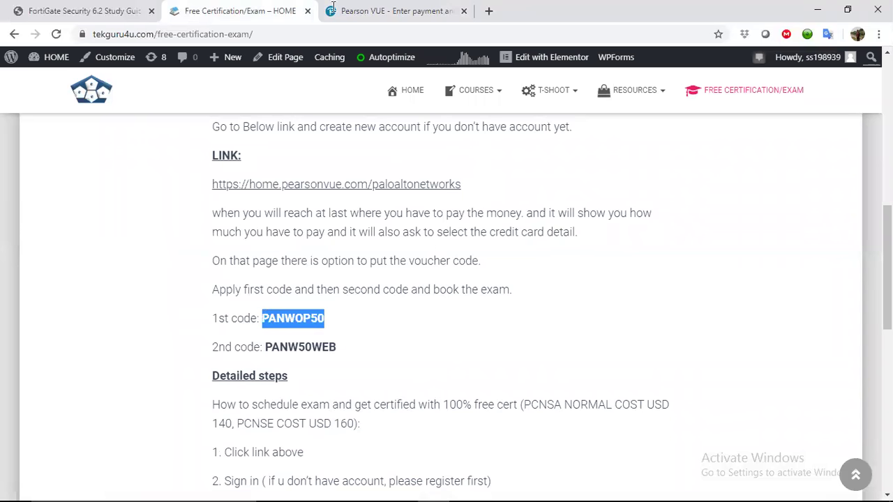
{"action": "left_click", "coordinate": [391, 10]}
{"action": "left_click", "coordinate": [387, 420]}
{"action": "key", "text": "ctrl+v"}
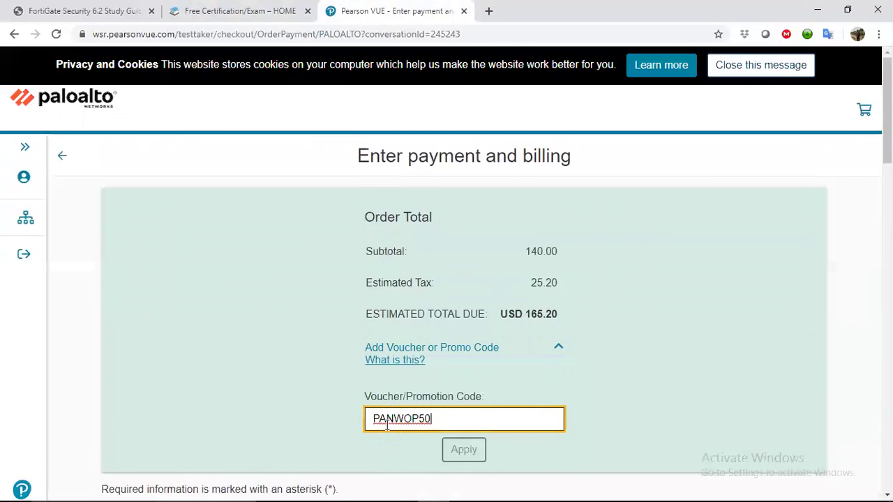
{"action": "left_click", "coordinate": [444, 449]}
Copy the second promo code from the tekguru4u page for the payment page.
{"action": "scroll", "coordinate": [280, 272], "scroll_direction": "down", "scroll_amount": 3}
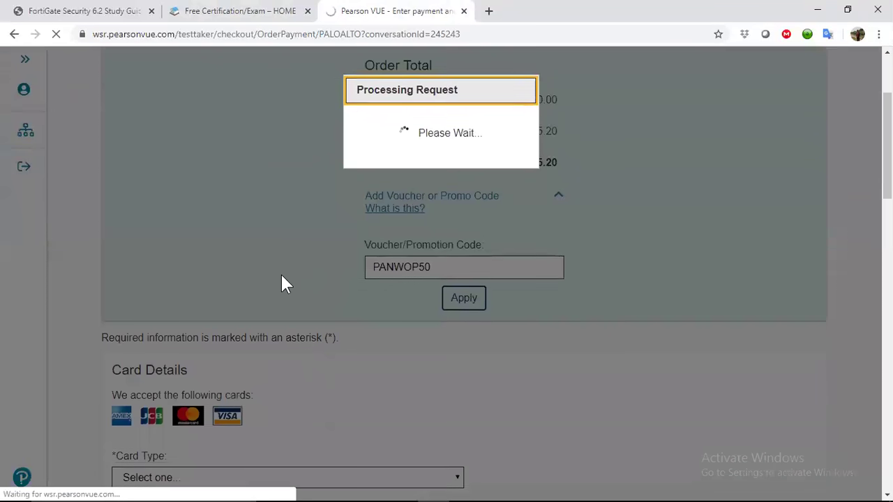
{"action": "left_click", "coordinate": [228, 11]}
{"action": "left_click_drag", "start_coordinate": [338, 347], "coordinate": [268, 345]}
{"action": "key", "text": "ctrl+c"}
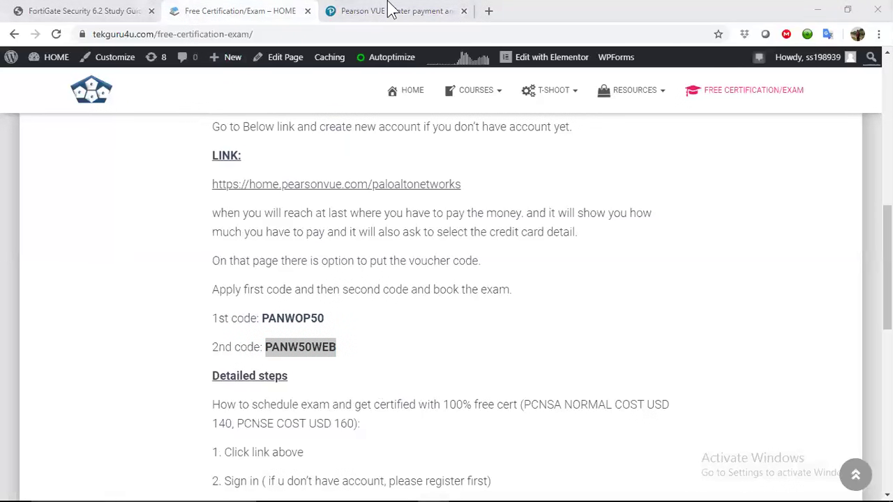
{"action": "left_click", "coordinate": [388, 11]}
{"action": "scroll", "coordinate": [253, 397], "scroll_direction": "down", "scroll_amount": 1}
{"action": "scroll", "coordinate": [252, 396], "scroll_direction": "down", "scroll_amount": 2}
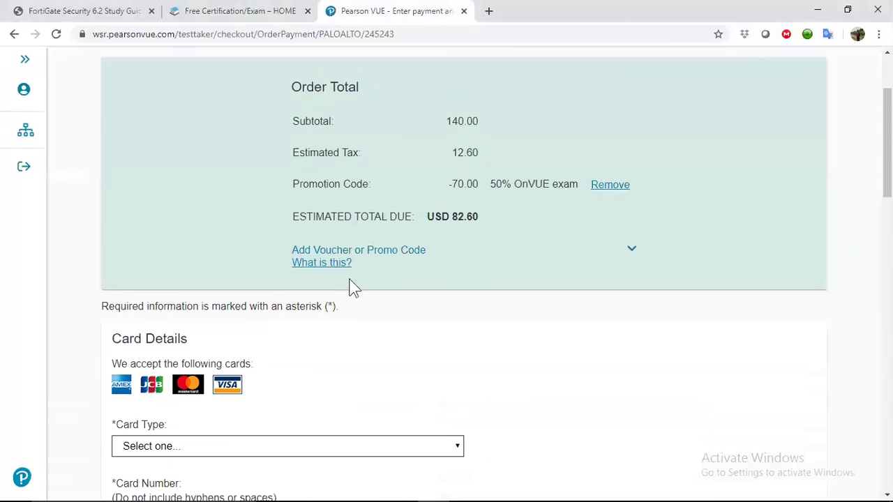
{"action": "left_click", "coordinate": [379, 252]}
{"action": "left_click", "coordinate": [401, 319]}
{"action": "type", "text": "v"}
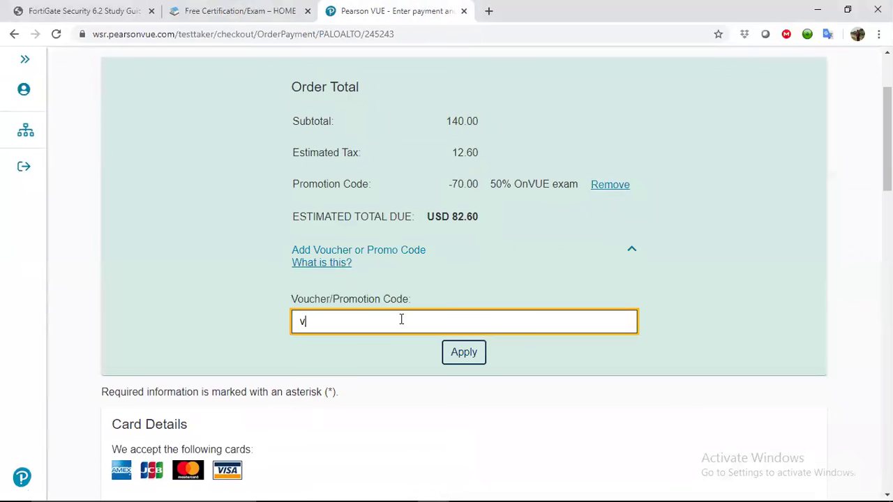
{"action": "key", "text": "ctrl+v"}
{"action": "left_click", "coordinate": [458, 357]}
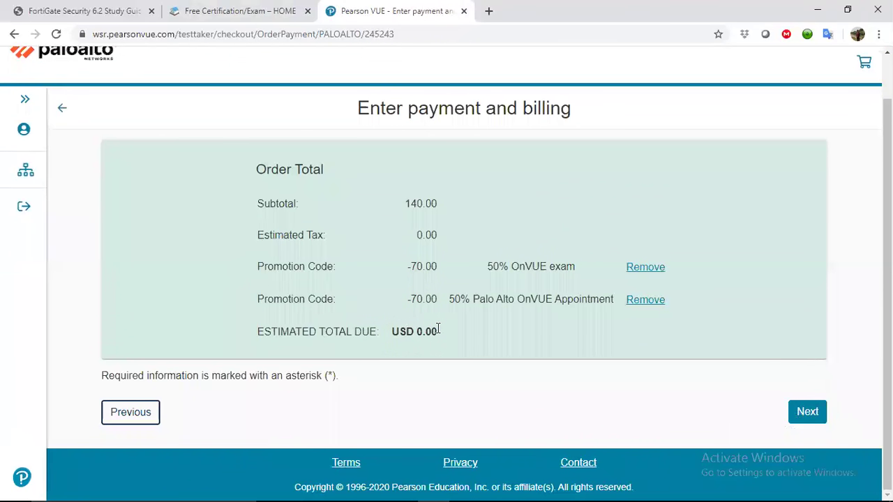
{"action": "left_click_drag", "start_coordinate": [438, 329], "coordinate": [261, 339]}
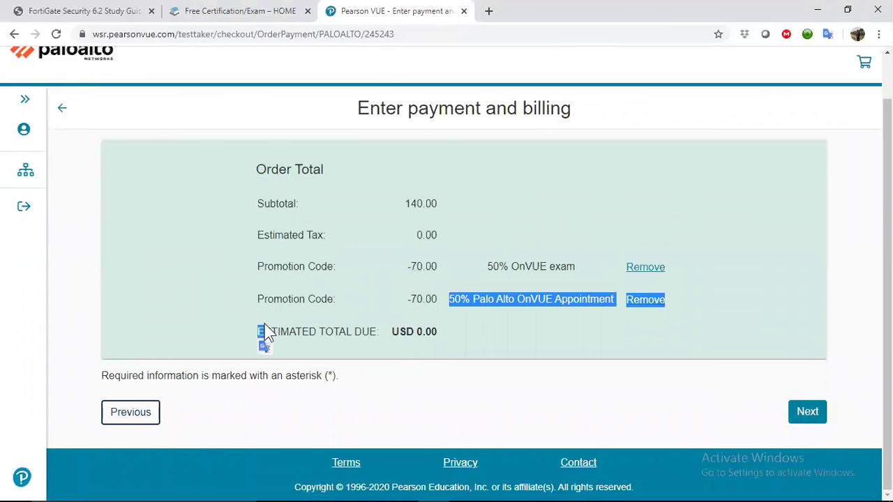
{"action": "left_click", "coordinate": [260, 339]}
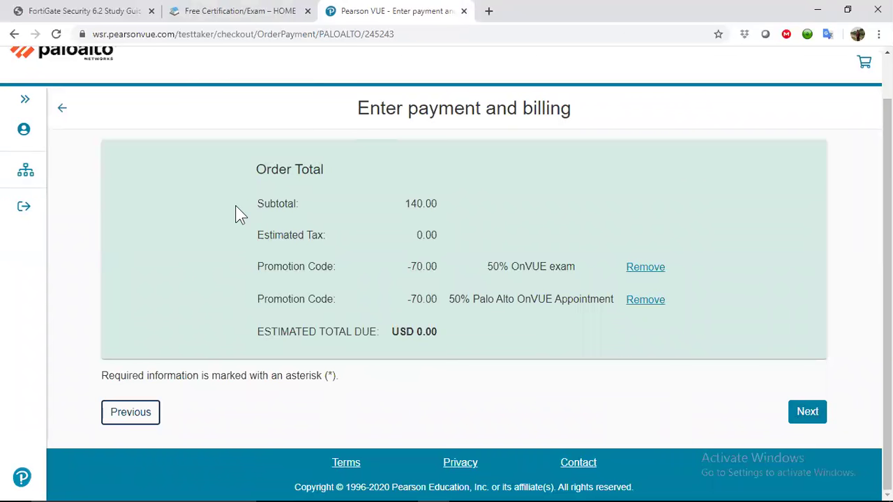
{"action": "scroll", "coordinate": [237, 215], "scroll_direction": "up", "scroll_amount": 1}
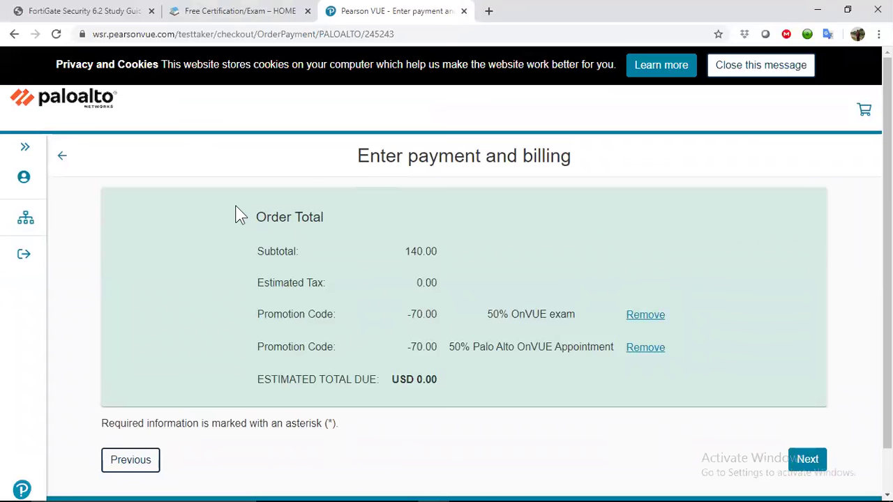
Close the Pearson VUE checkout tab and open the tekguru4u Free_Guides page in a background tab.
{"action": "left_click", "coordinate": [464, 11]}
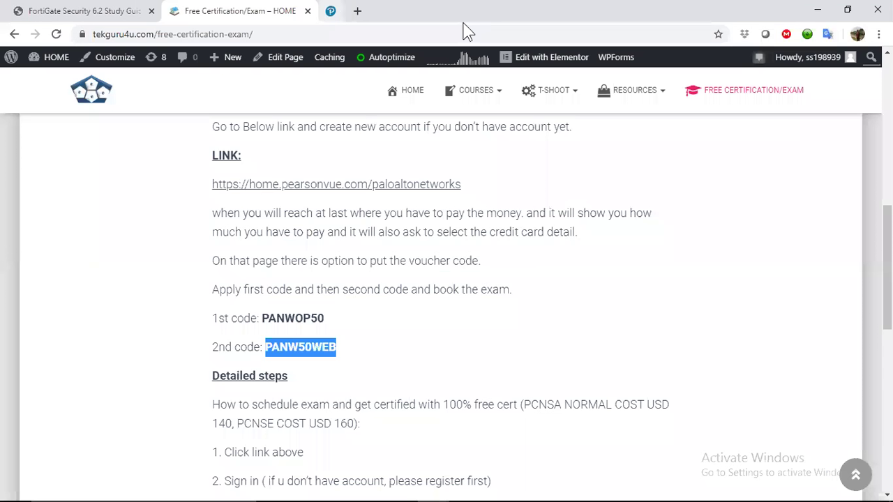
{"action": "left_click", "coordinate": [143, 180]}
{"action": "scroll", "coordinate": [144, 185], "scroll_direction": "up", "scroll_amount": 8}
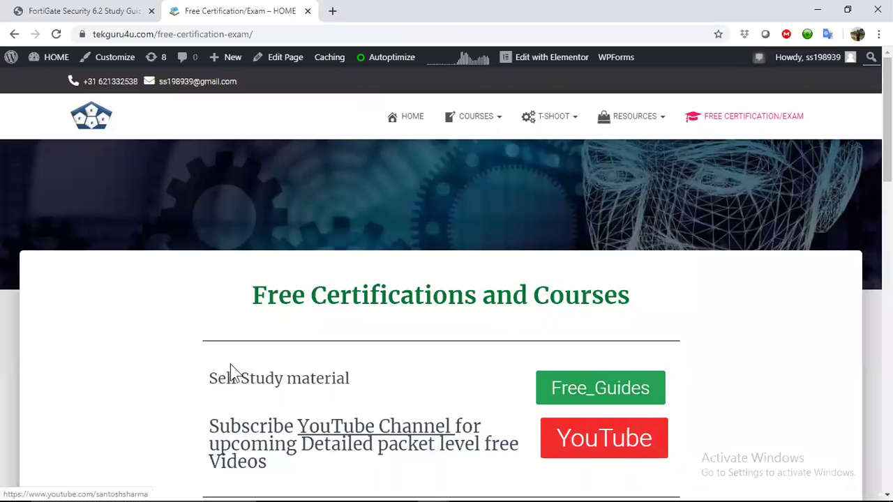
{"action": "scroll", "coordinate": [230, 371], "scroll_direction": "down", "scroll_amount": 2}
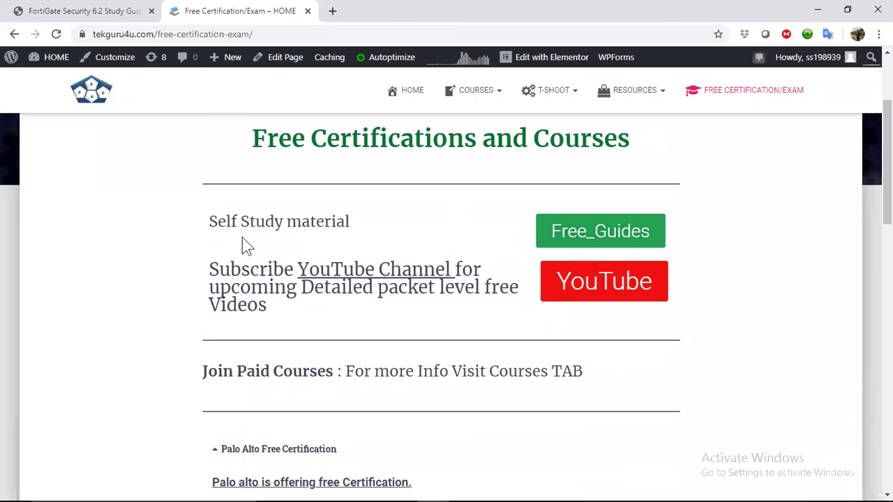
{"action": "middle_click", "coordinate": [593, 242]}
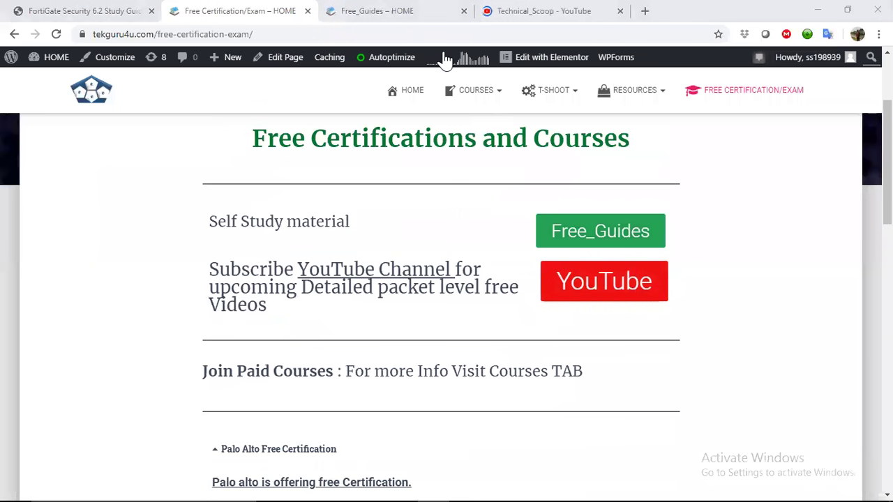
On the Free_Guides page, open the PCCSA EDU-010, PCNSA EDU-210 and PCNSE EDU-210/220 guides in background tabs.
{"action": "left_click", "coordinate": [383, 12]}
{"action": "scroll", "coordinate": [282, 293], "scroll_direction": "down", "scroll_amount": 2}
{"action": "scroll", "coordinate": [277, 319], "scroll_direction": "down", "scroll_amount": 1}
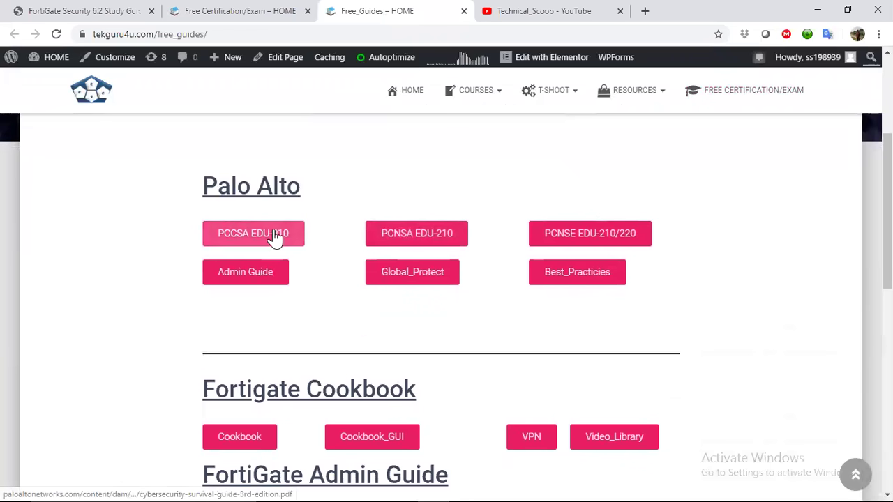
{"action": "middle_click", "coordinate": [270, 241]}
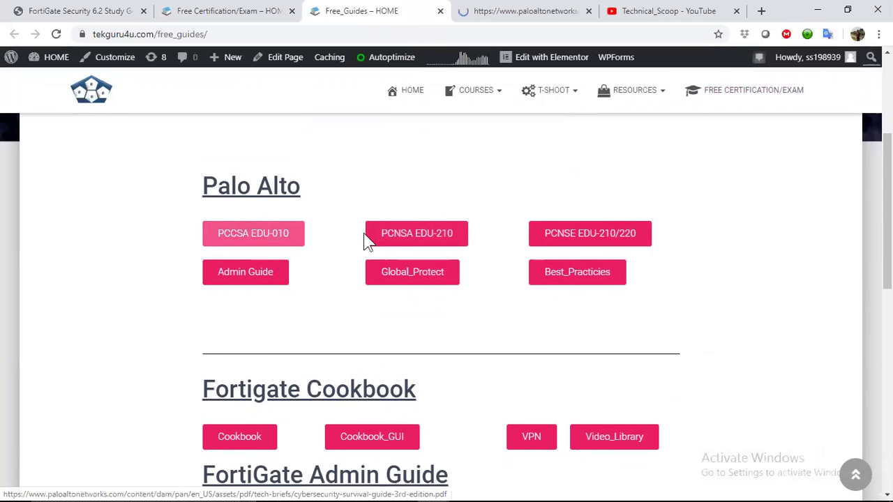
{"action": "middle_click", "coordinate": [388, 239]}
{"action": "middle_click", "coordinate": [590, 236]}
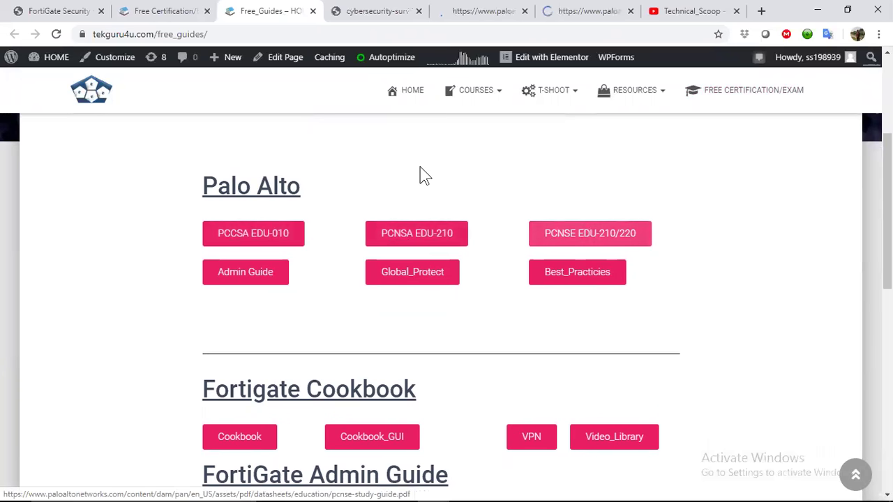
View the PCNSA study guide PDF, then close all the opened guide tabs.
{"action": "left_click", "coordinate": [476, 11]}
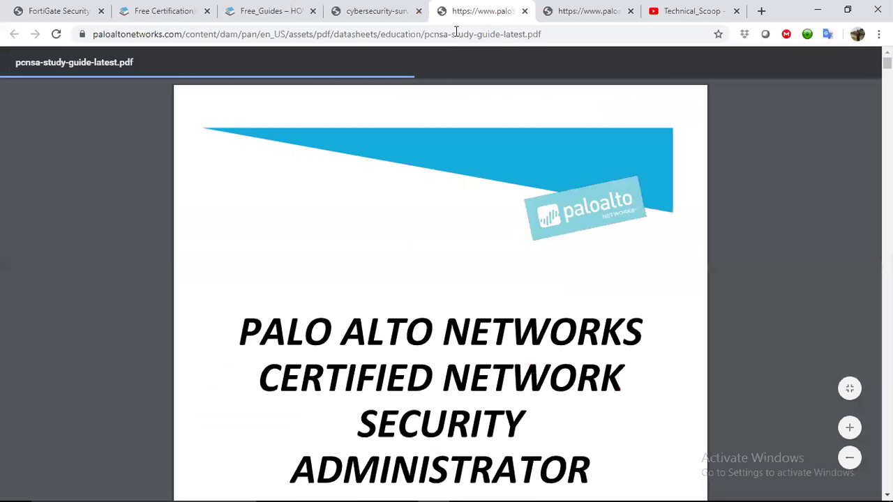
{"action": "scroll", "coordinate": [333, 277], "scroll_direction": "down", "scroll_amount": 10}
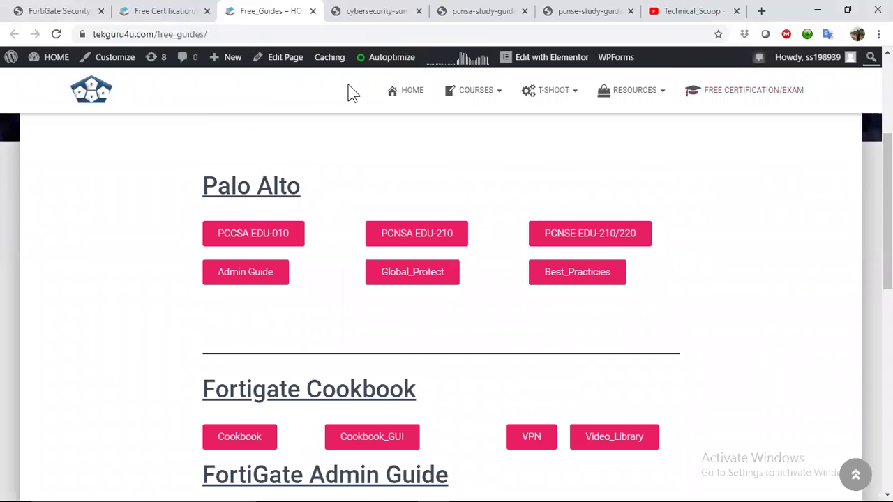
{"action": "left_click", "coordinate": [419, 11]}
{"action": "left_click", "coordinate": [419, 11]}
{"action": "left_click", "coordinate": [419, 11]}
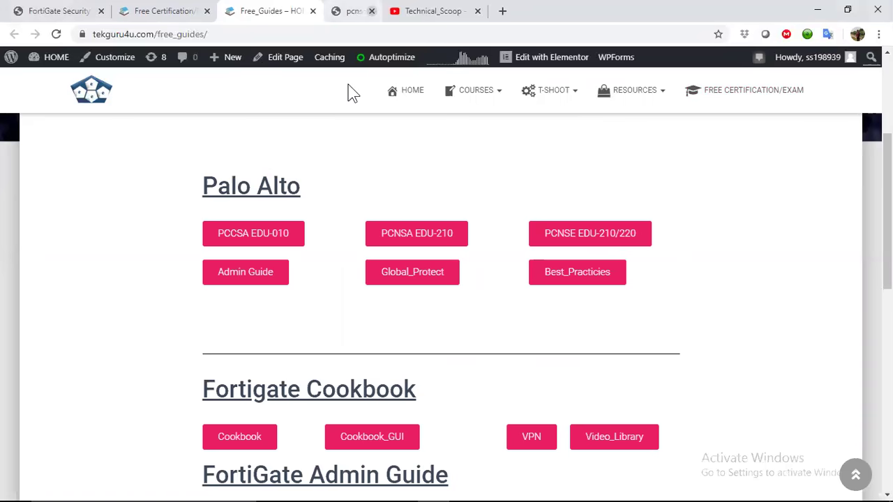
{"action": "left_click", "coordinate": [380, 10]}
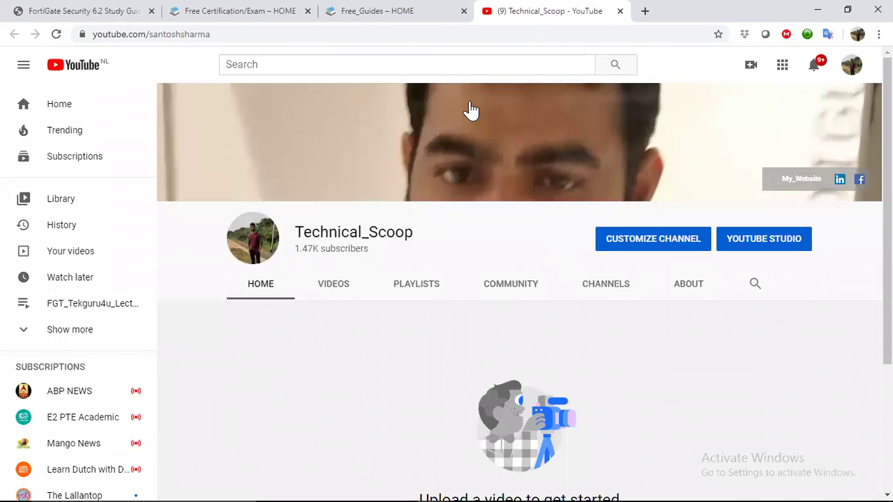
Go back to the Free_Guides – HOME tab and scroll through its guide sections.
{"action": "left_click", "coordinate": [412, 20]}
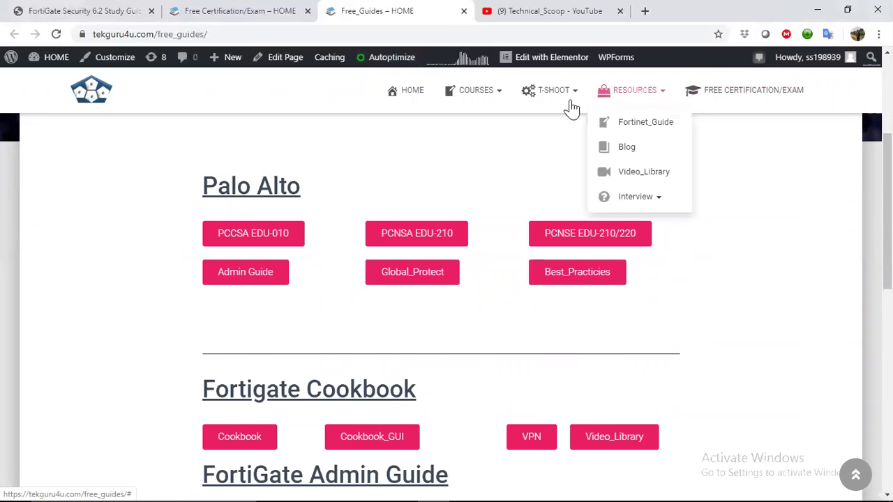
{"action": "mouse_move", "coordinate": [553, 110]}
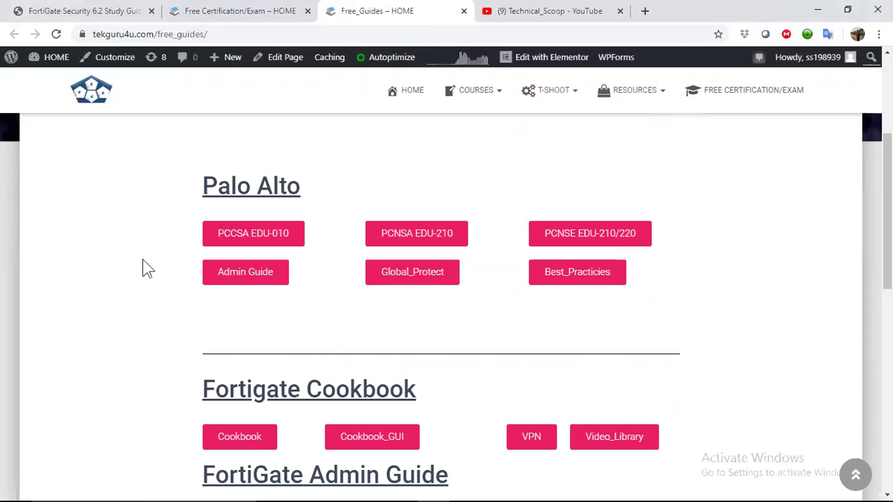
{"action": "scroll", "coordinate": [143, 267], "scroll_direction": "down", "scroll_amount": 4}
{"action": "scroll", "coordinate": [144, 267], "scroll_direction": "down", "scroll_amount": 4}
{"action": "scroll", "coordinate": [144, 267], "scroll_direction": "up", "scroll_amount": 6}
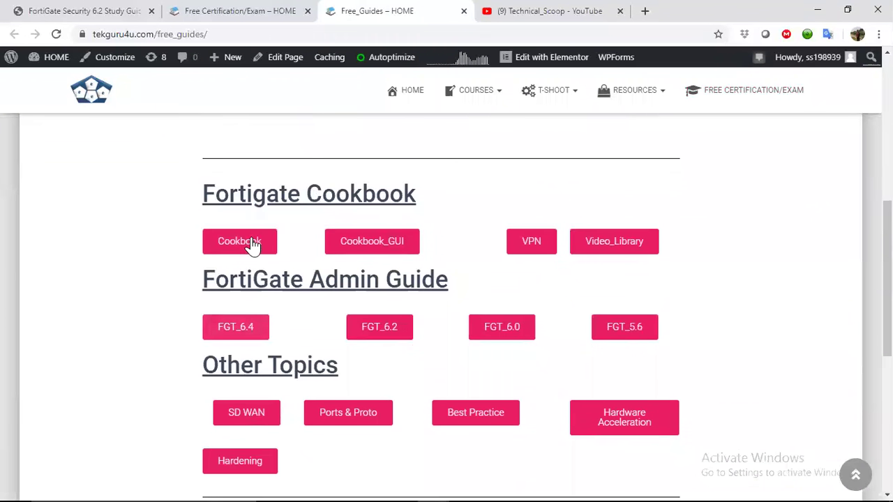
{"action": "scroll", "coordinate": [157, 286], "scroll_direction": "down", "scroll_amount": 5}
On the Free Certification/Exam page, expand the Fortigate All Free Courses section.
{"action": "left_click", "coordinate": [215, 8]}
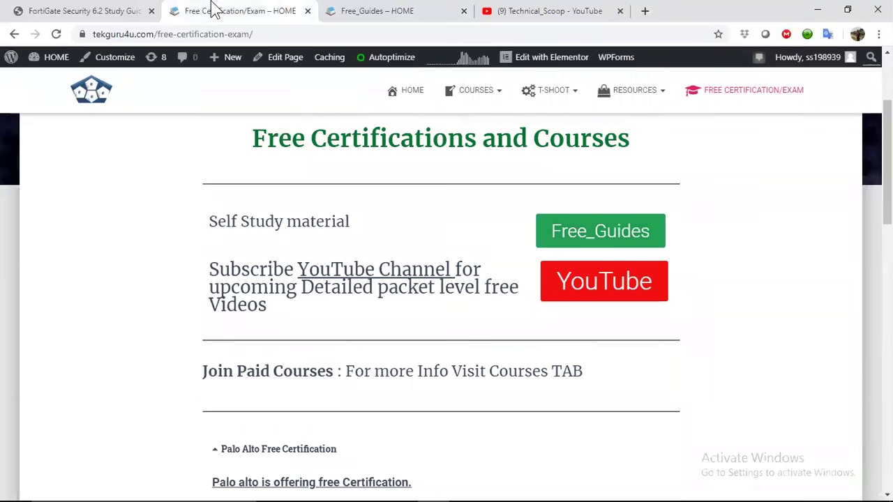
{"action": "scroll", "coordinate": [168, 424], "scroll_direction": "down", "scroll_amount": 6}
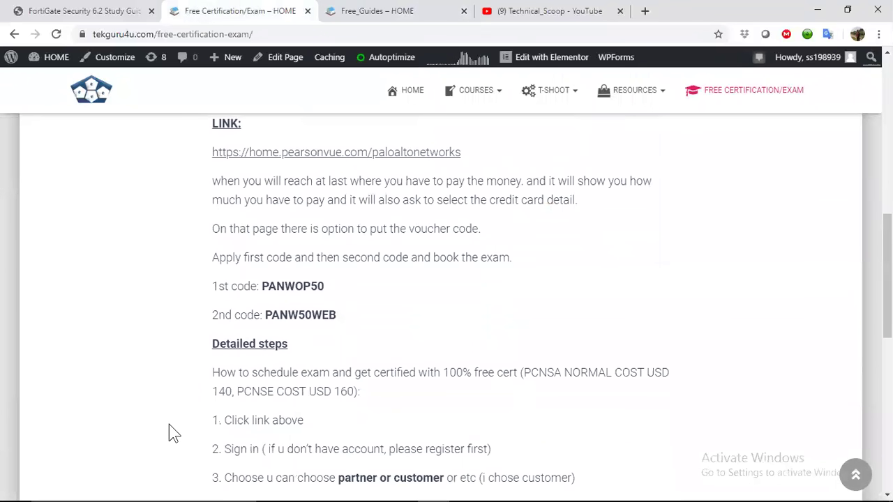
{"action": "scroll", "coordinate": [232, 288], "scroll_direction": "down", "scroll_amount": 10}
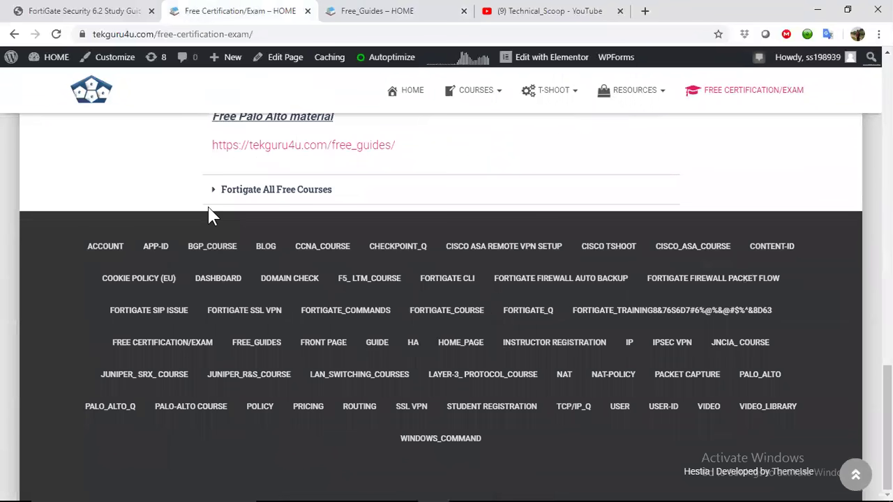
{"action": "left_click", "coordinate": [218, 199]}
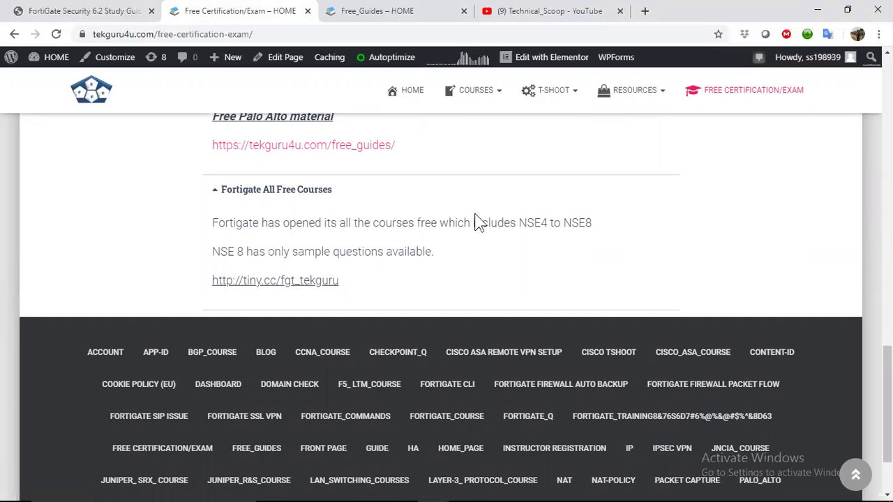
Highlight the NSE4 and NSE 8 sample-questions text, then clear it and return to the top.
{"action": "left_click_drag", "start_coordinate": [518, 222], "coordinate": [553, 222]}
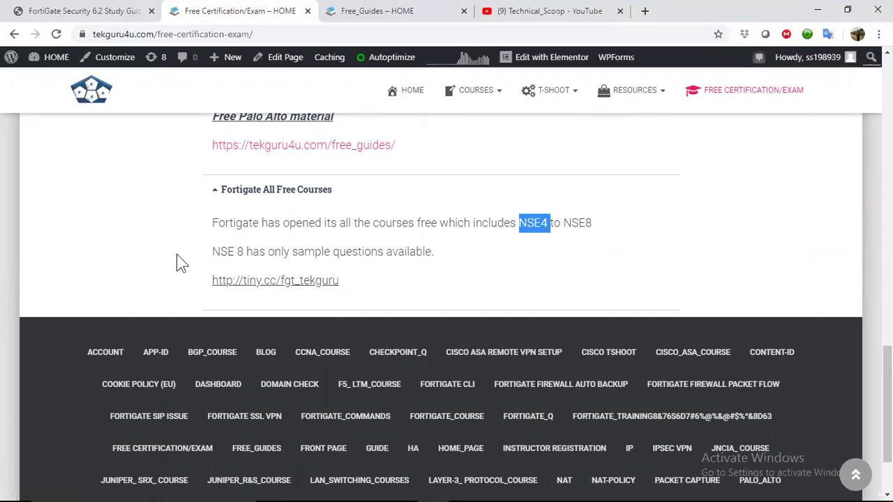
{"action": "left_click_drag", "start_coordinate": [228, 251], "coordinate": [221, 252]}
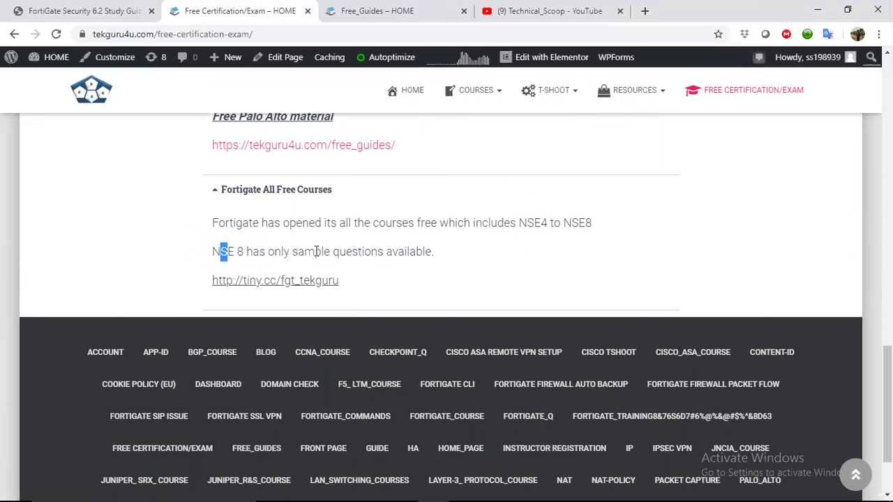
{"action": "left_click_drag", "start_coordinate": [316, 251], "coordinate": [423, 255]}
{"action": "left_click", "coordinate": [205, 214]}
{"action": "scroll", "coordinate": [177, 220], "scroll_direction": "up", "scroll_amount": 15}
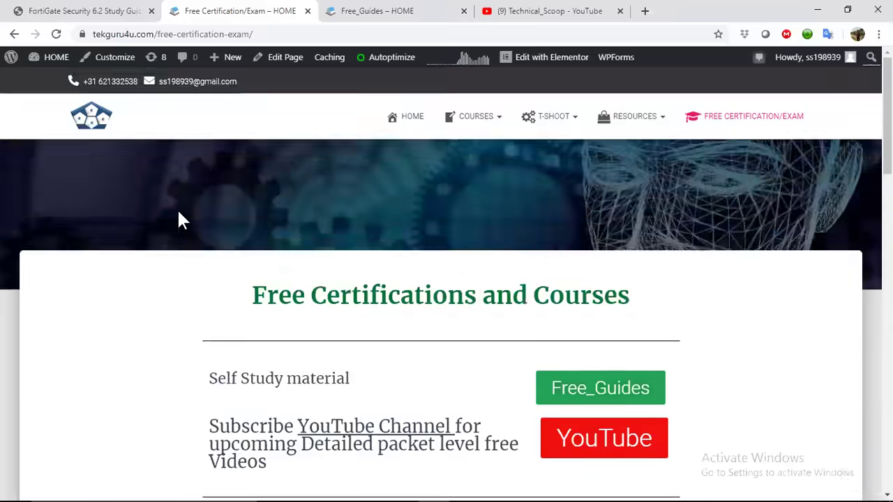